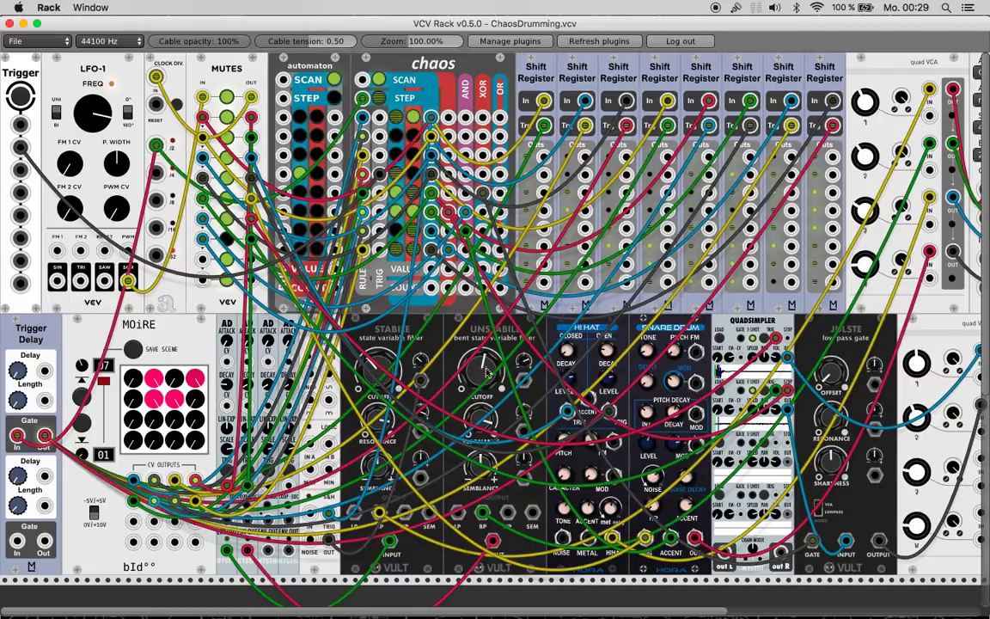
# - Mute the first MUTES channel and load the Tutorials patch Chaos.vcv
pyautogui.click(226, 97)
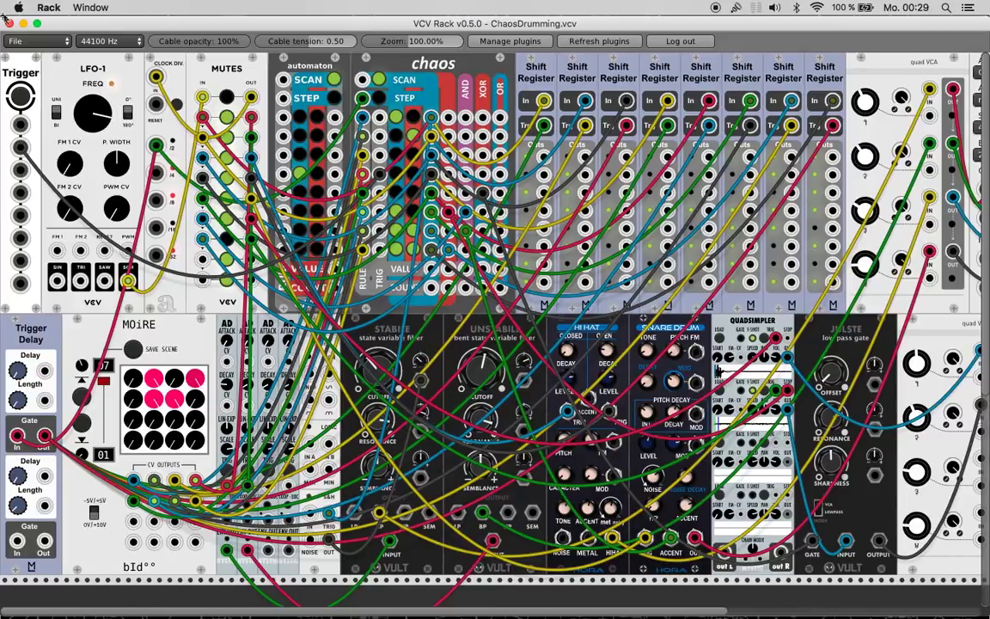
pyautogui.click(24, 40)
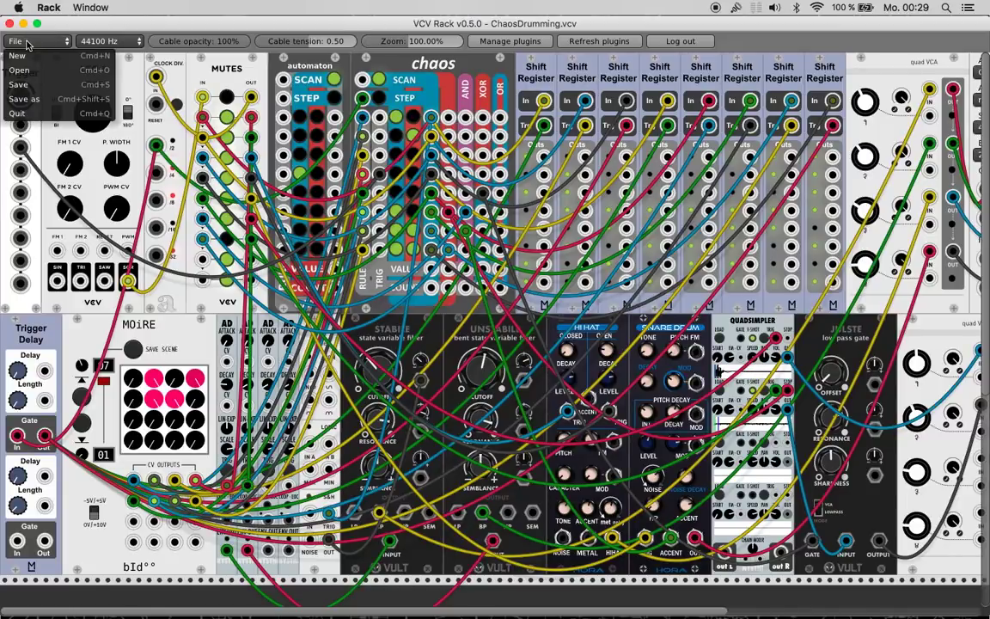
pyautogui.click(21, 71)
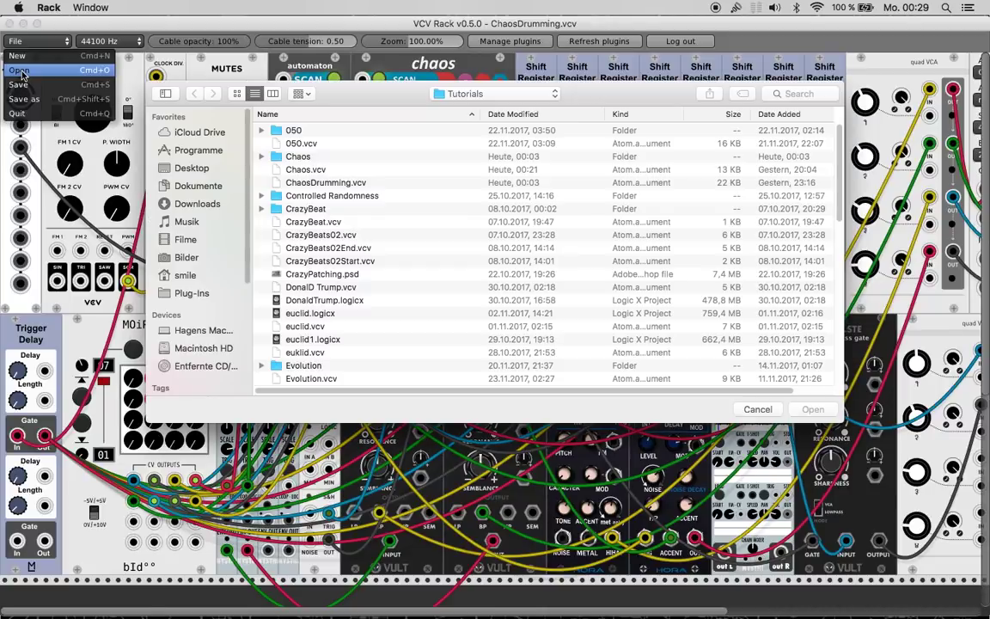
pyautogui.click(341, 171)
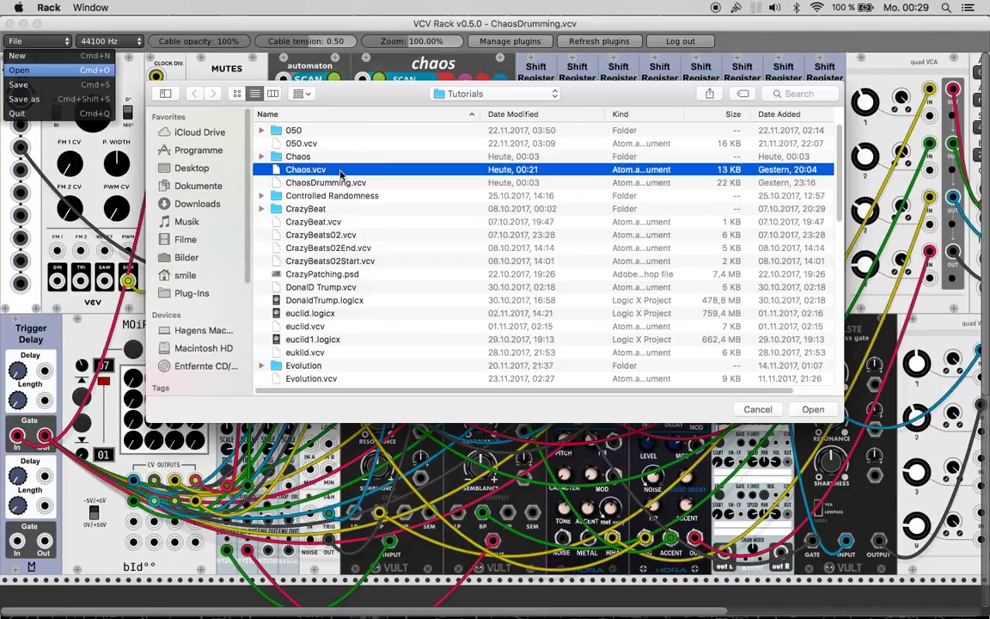
pyautogui.click(814, 410)
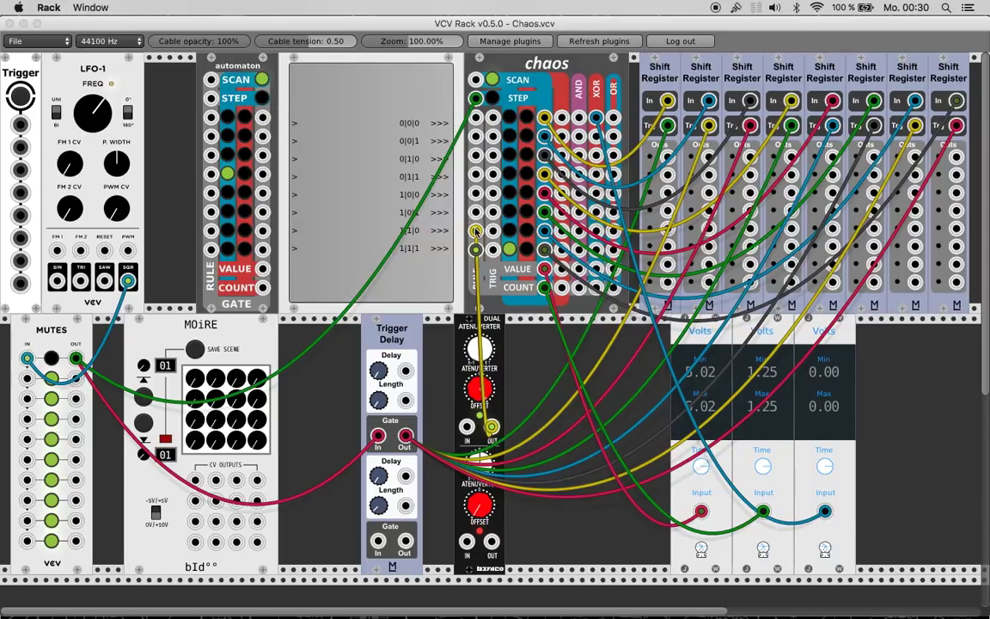
# - Unplug the yellow cable from the chaos module's jack to delete it
pyautogui.moveTo(475, 231); pyautogui.dragTo(476, 232)
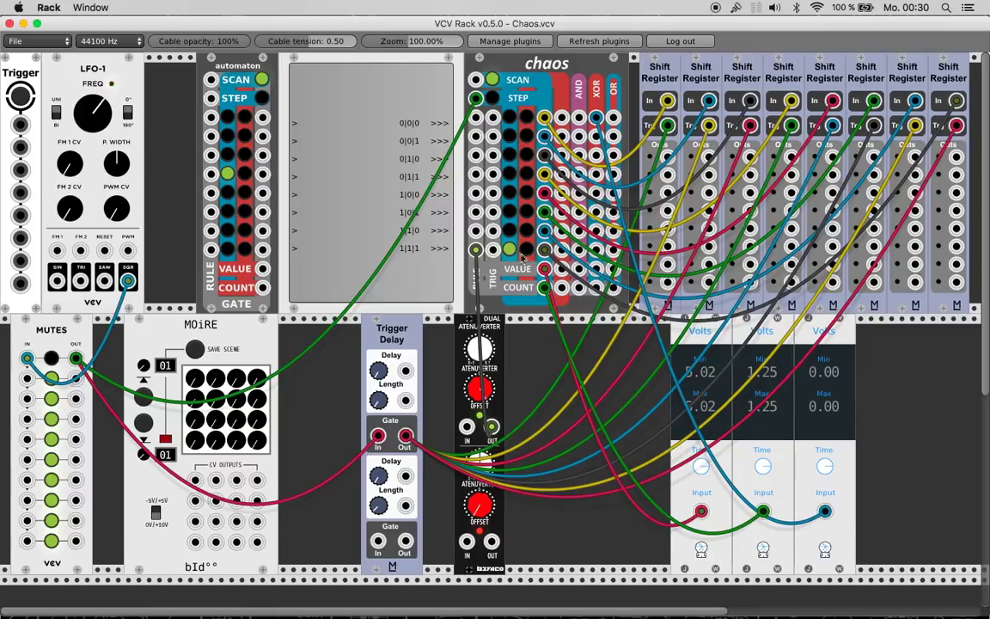
# - Toggle cells in the chaos grid's first column, moving a lit cell from row one to row two
pyautogui.moveTo(475, 250); pyautogui.dragTo(499, 278)
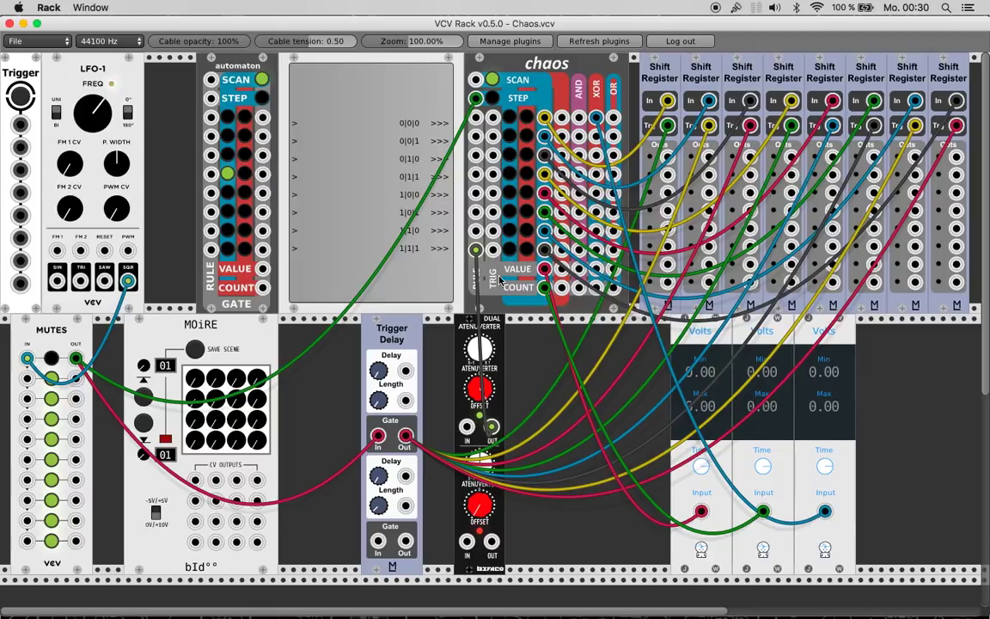
pyautogui.click(510, 138)
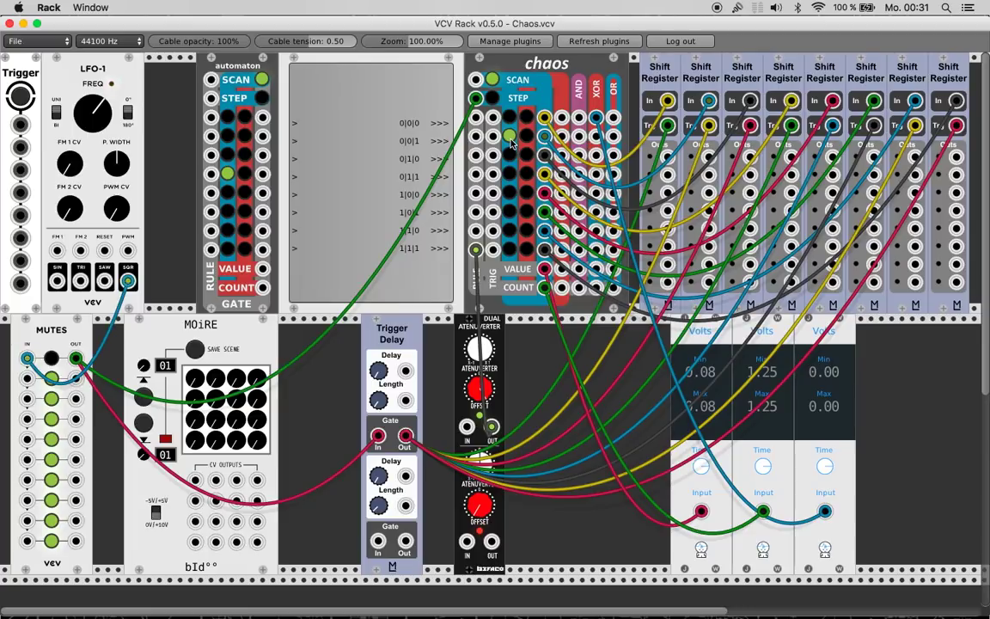
pyautogui.click(510, 137)
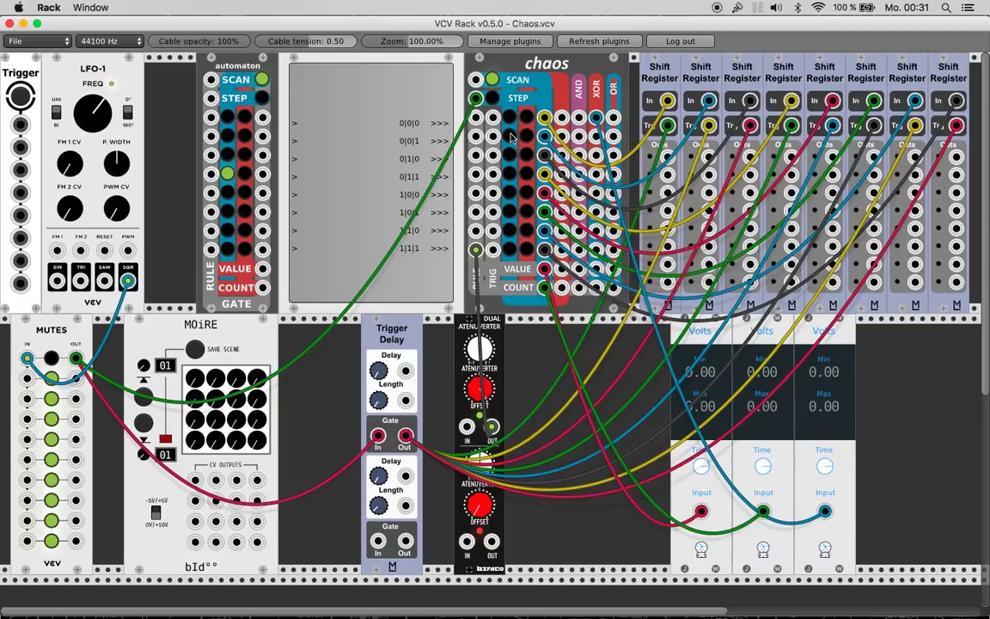
pyautogui.click(510, 120)
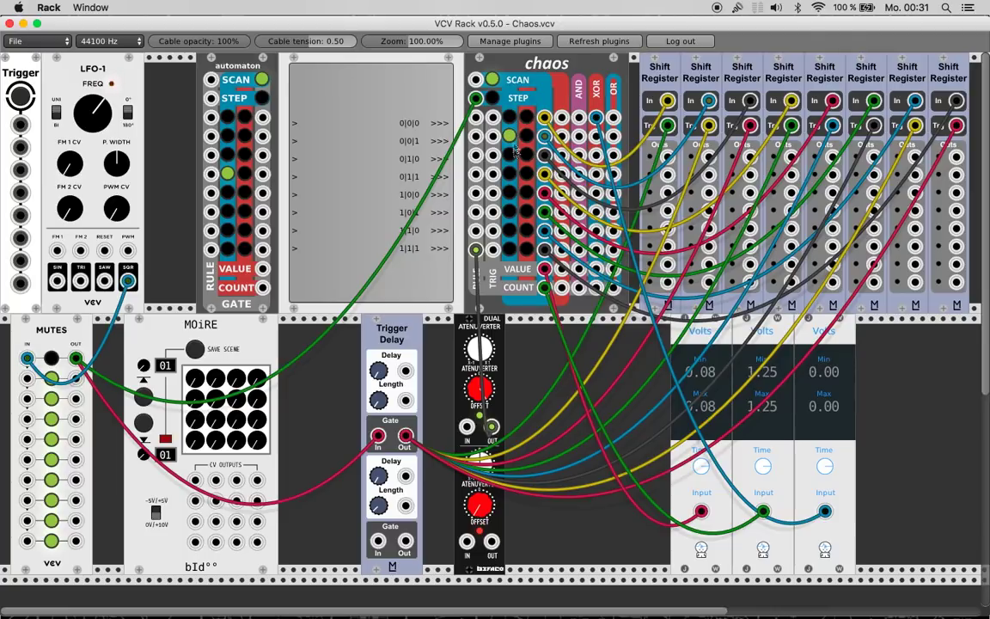
pyautogui.click(510, 137)
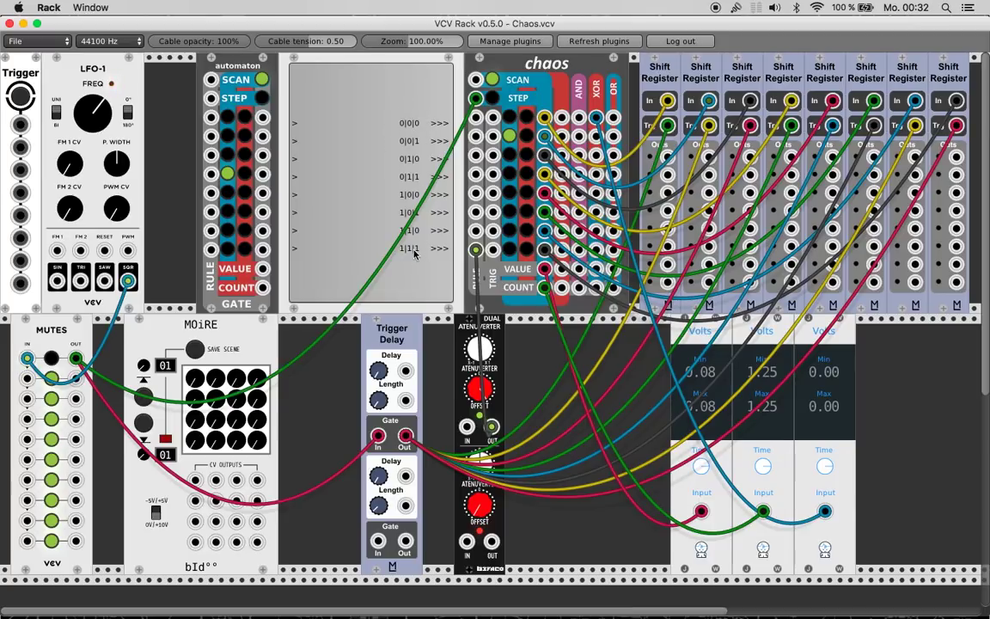
pyautogui.click(510, 152)
# - Light cells down one chaos-grid column and move the dark cable to an upper chaos jack
pyautogui.click(510, 116)
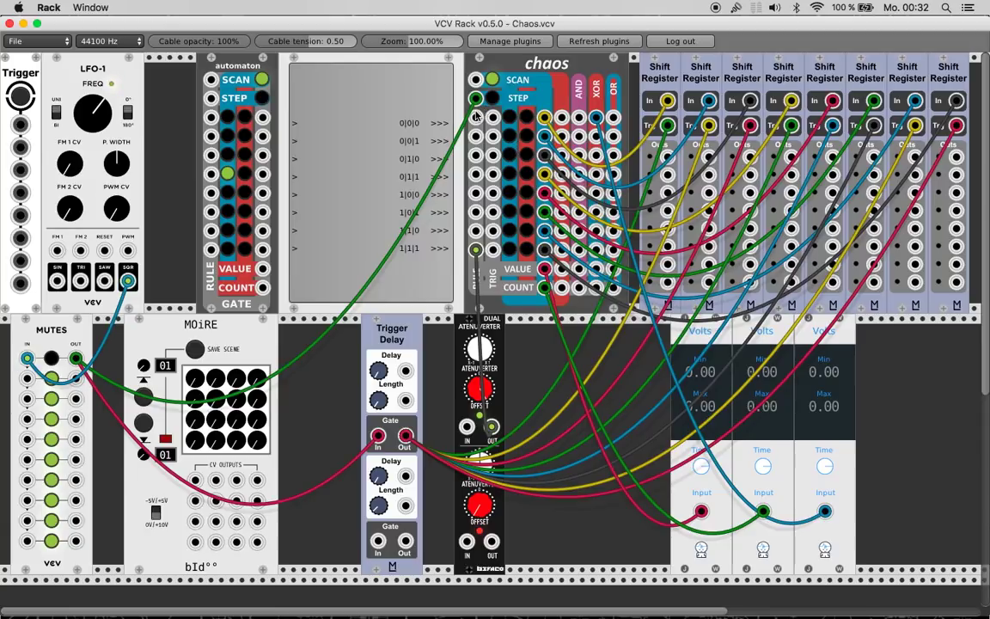
pyautogui.moveTo(475, 249); pyautogui.dragTo(477, 293)
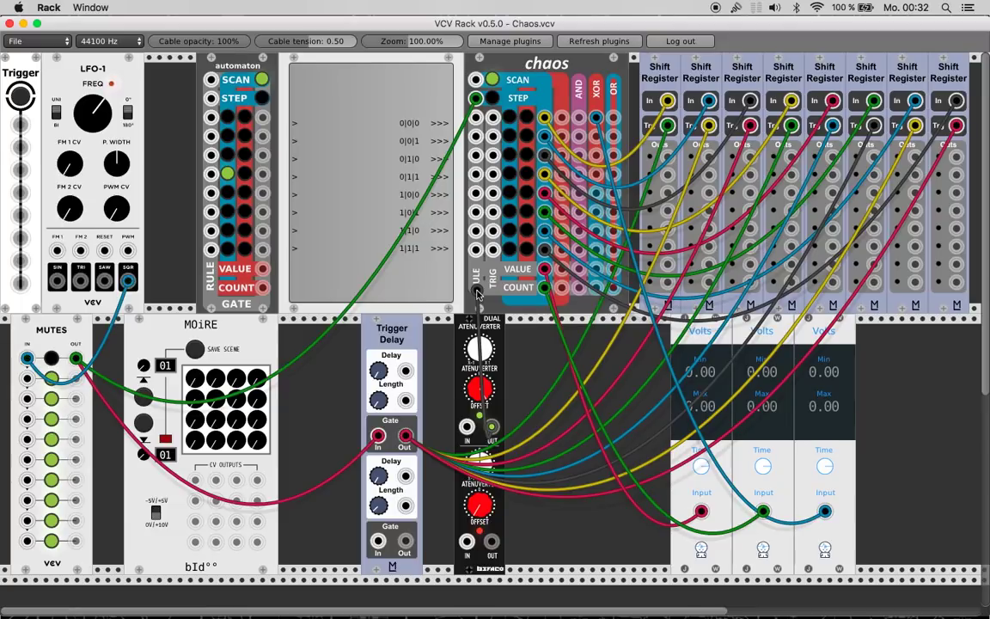
pyautogui.moveTo(478, 294); pyautogui.dragTo(476, 117)
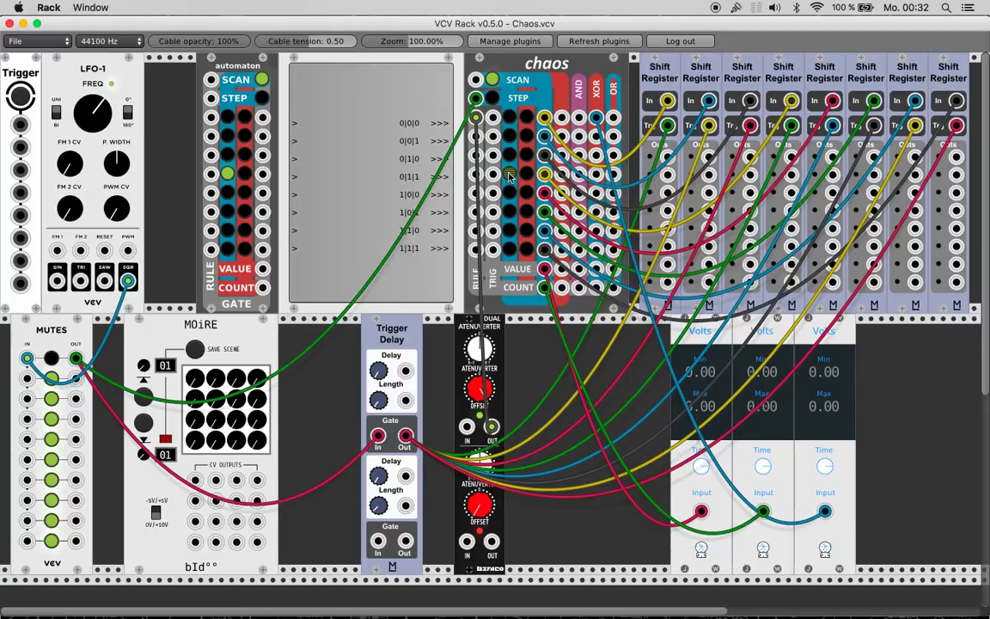
pyautogui.click(508, 174)
pyautogui.click(509, 193)
pyautogui.click(509, 212)
pyautogui.click(509, 230)
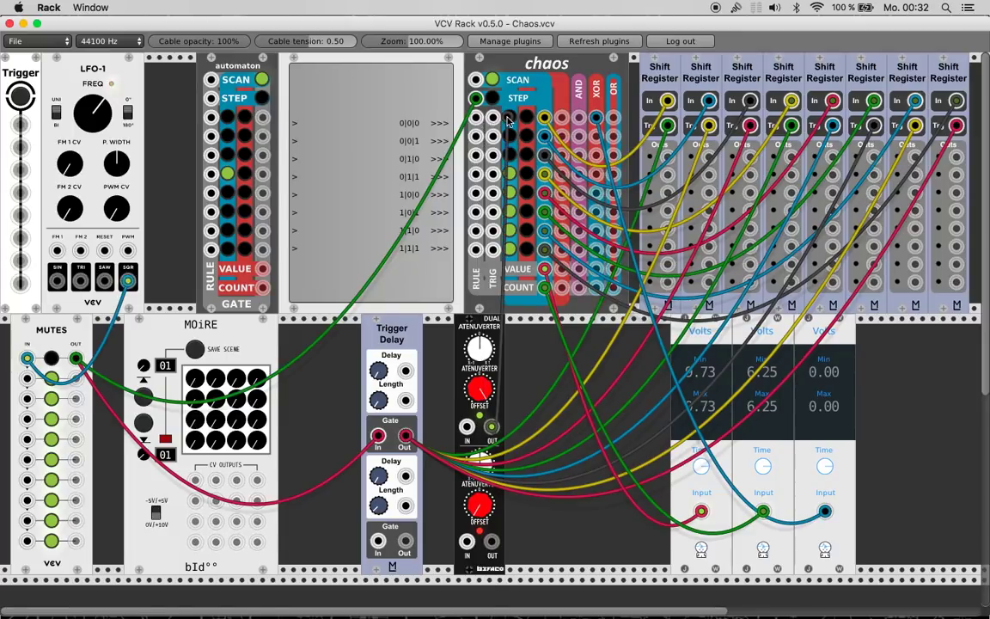
pyautogui.moveTo(509, 120); pyautogui.dragTo(477, 117)
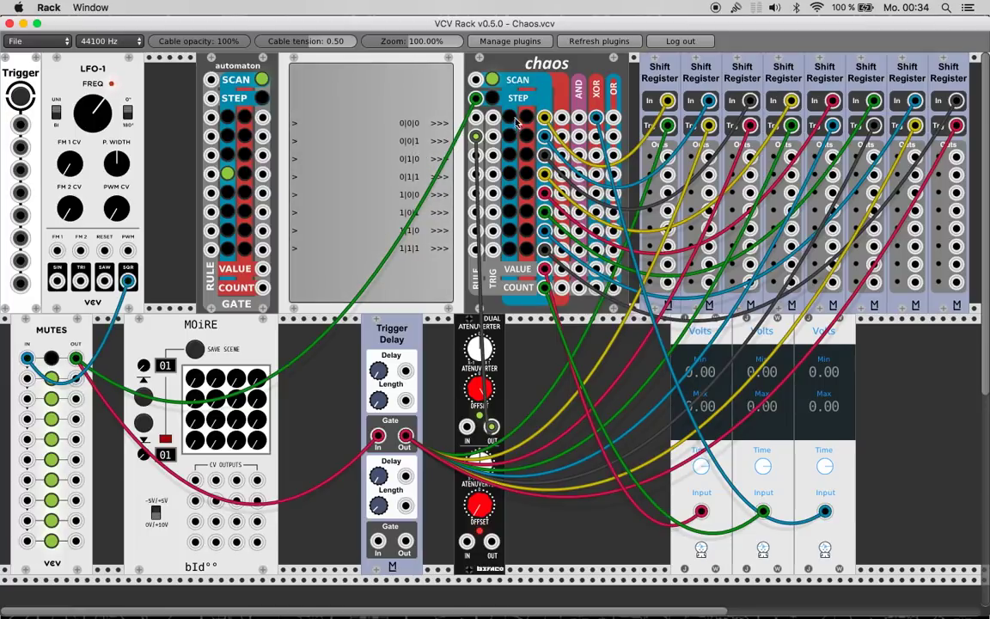
# - Switch on several chaos-grid cells, shift the dark cable one jack lower, then STEP once
pyautogui.click(510, 155)
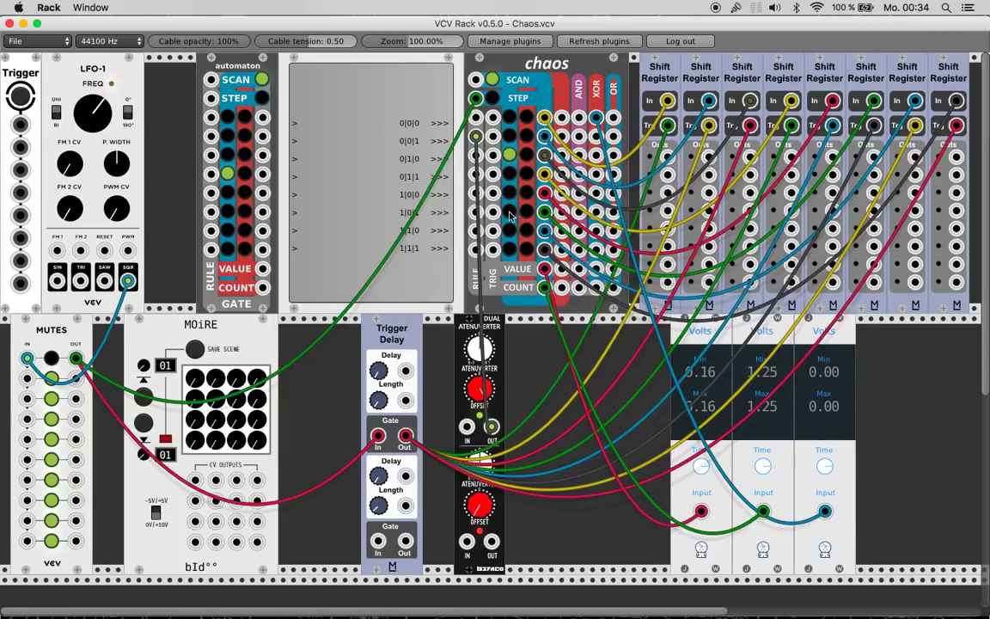
pyautogui.click(509, 206)
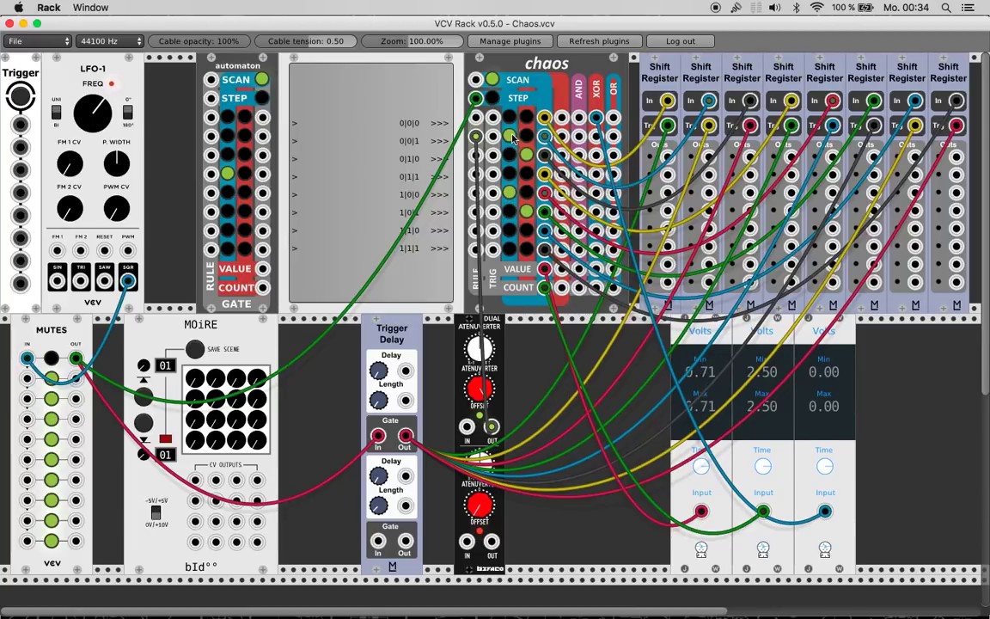
pyautogui.click(508, 194)
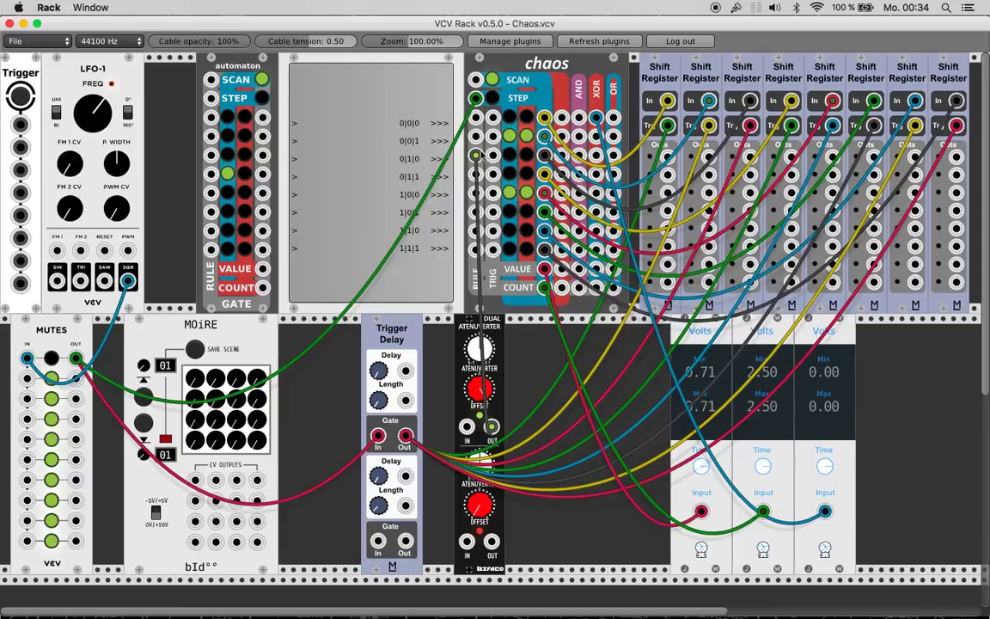
pyautogui.moveTo(475, 155); pyautogui.dragTo(475, 175)
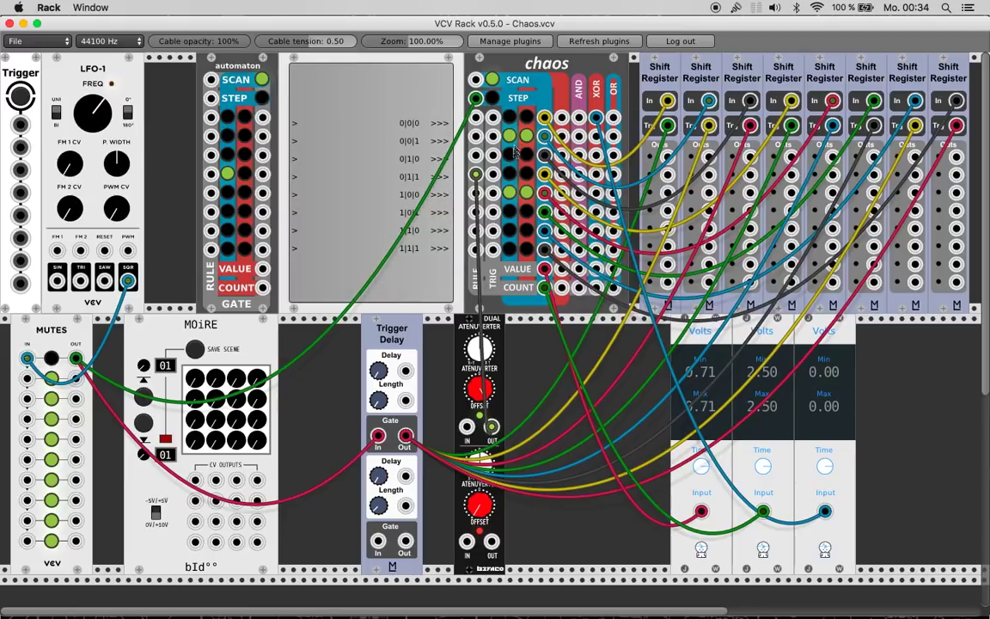
pyautogui.click(510, 155)
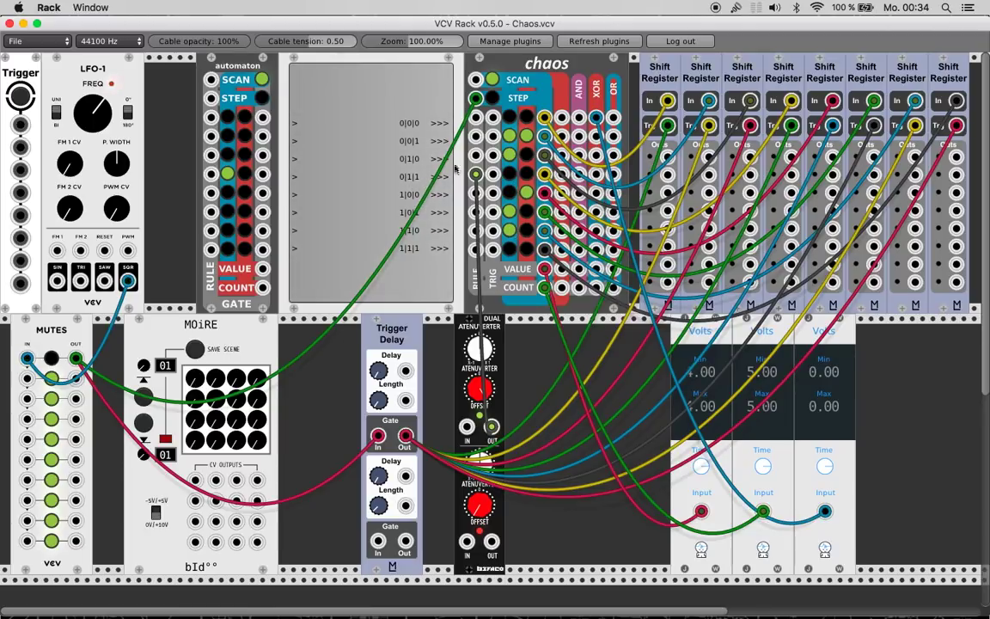
pyautogui.click(508, 134)
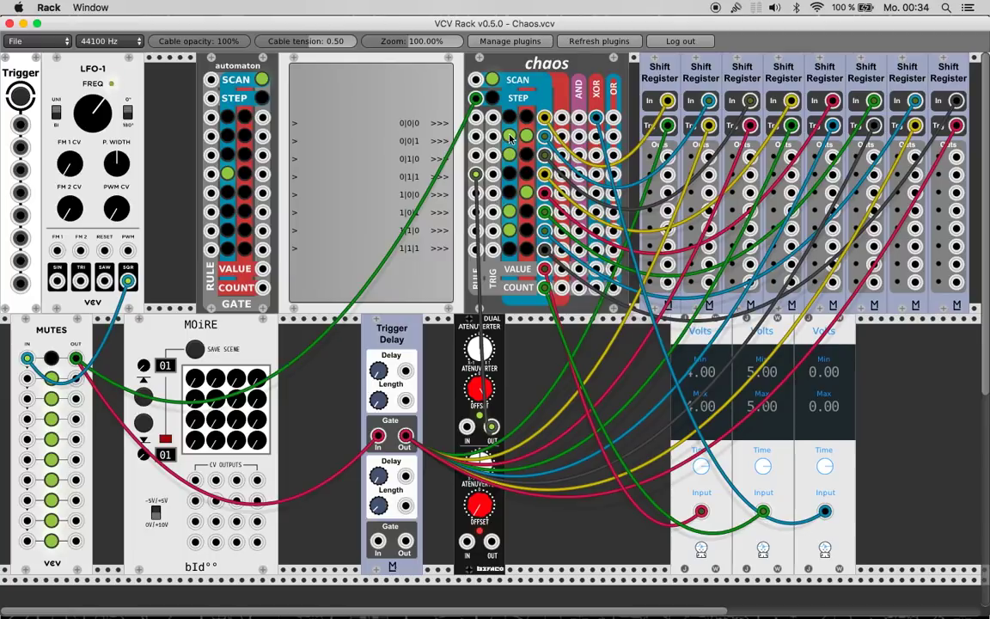
pyautogui.click(493, 99)
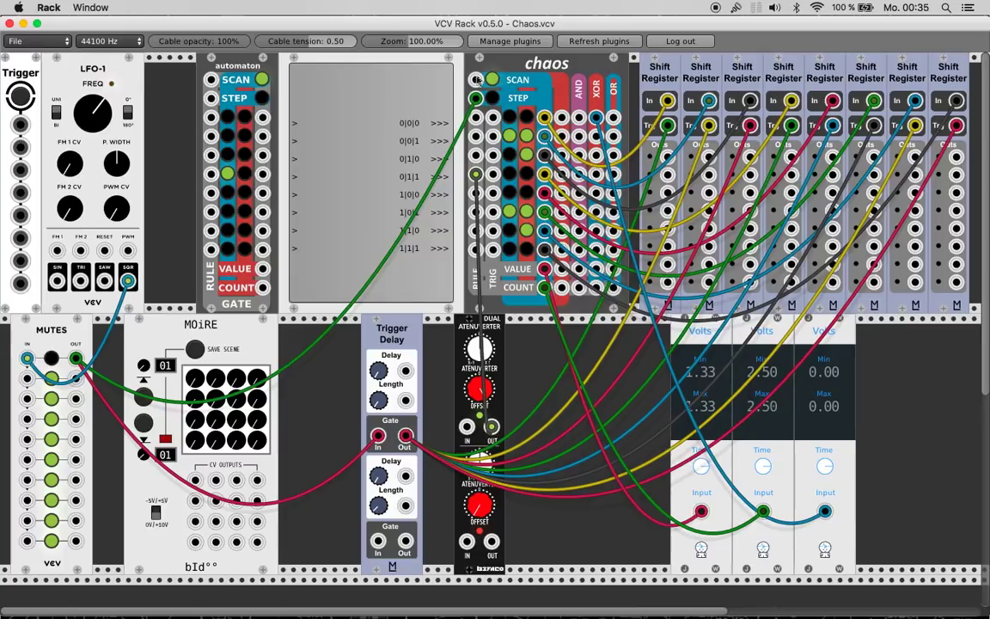
pyautogui.click(493, 81)
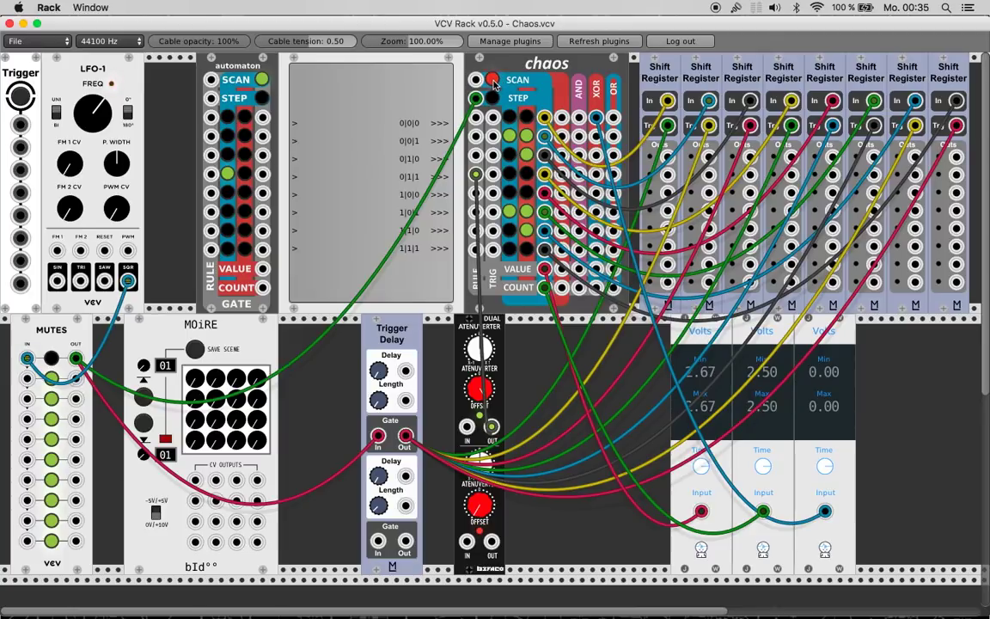
pyautogui.click(493, 81)
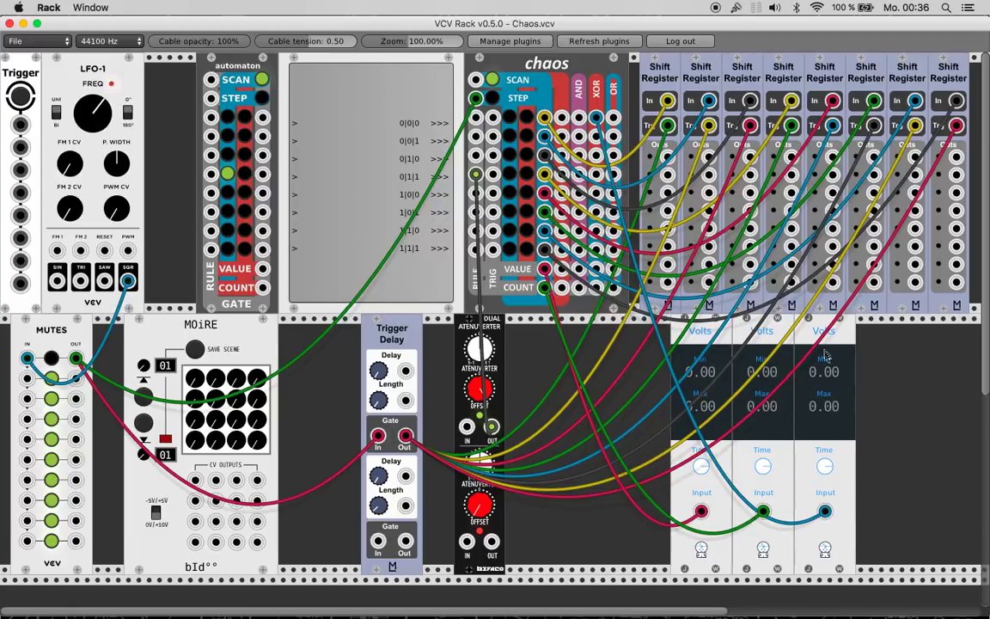
# - Move the blue cable from the top row's AND to OR output while toggling top-row cells
pyautogui.moveTo(599, 116); pyautogui.dragTo(579, 117)
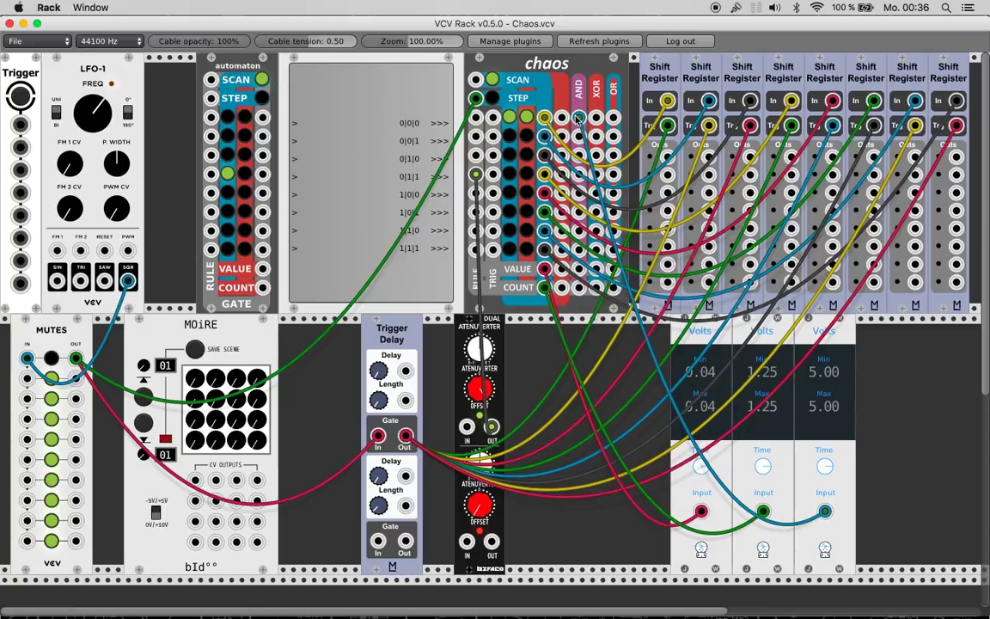
pyautogui.moveTo(576, 122); pyautogui.dragTo(612, 117)
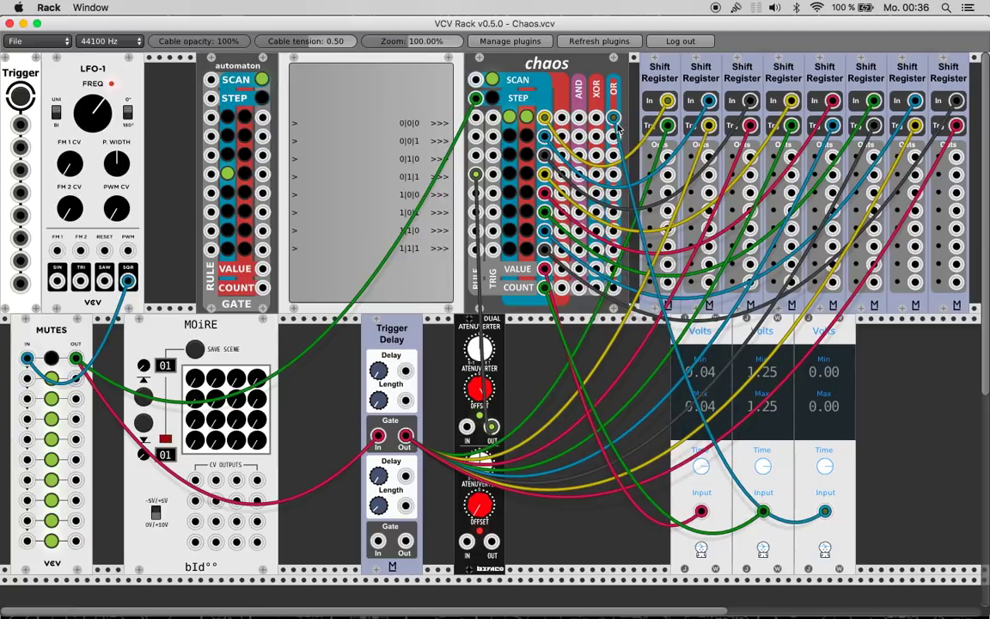
pyautogui.click(527, 117)
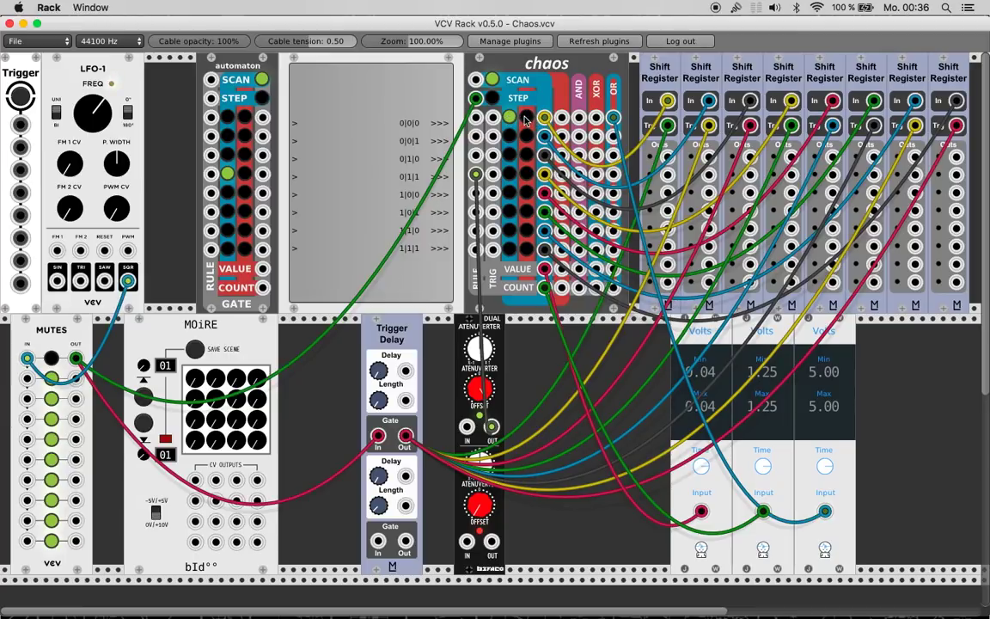
pyautogui.click(526, 119)
pyautogui.click(509, 118)
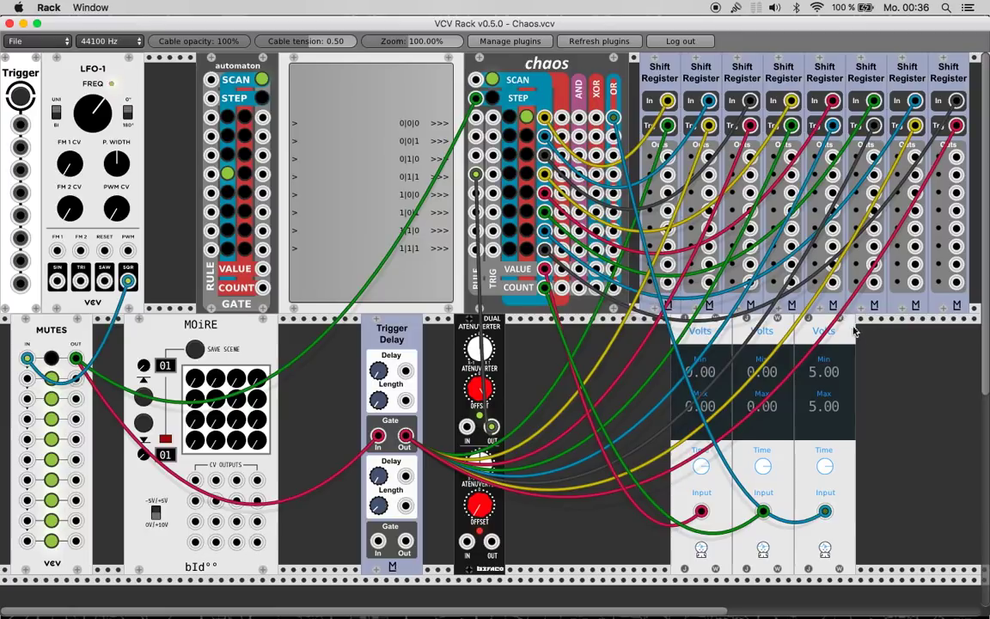
pyautogui.click(509, 118)
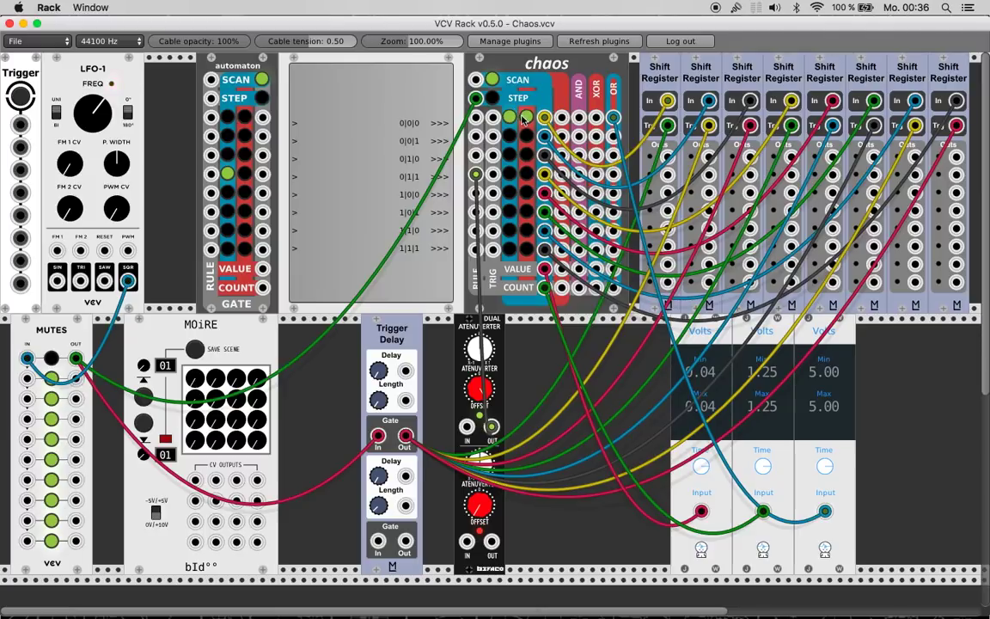
pyautogui.click(527, 119)
pyautogui.click(510, 119)
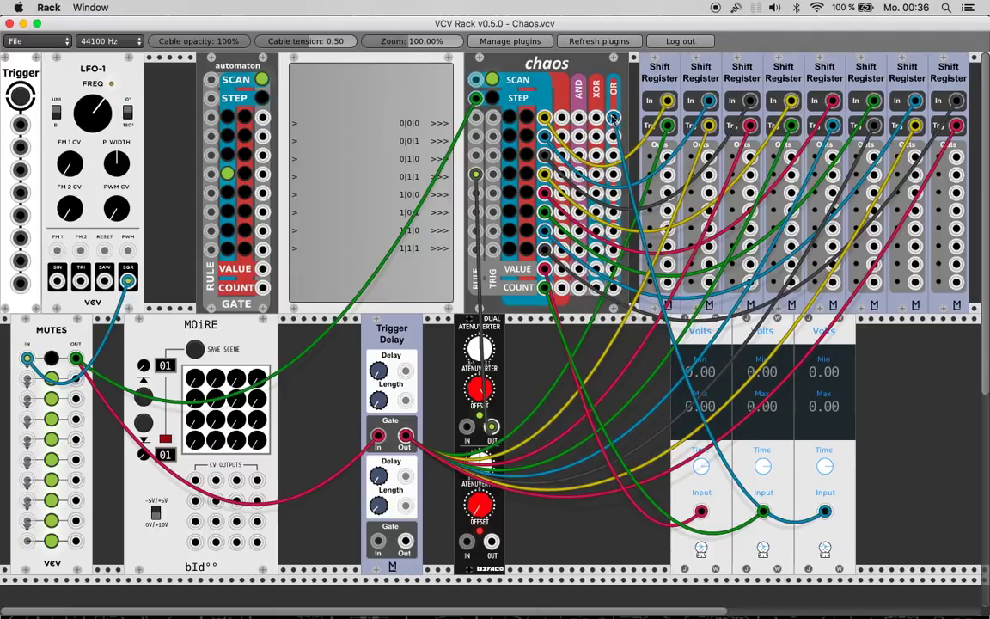
# - Put the blue cable on the top row's XOR output and shift a lit top-row cell across
pyautogui.moveTo(613, 118); pyautogui.dragTo(597, 119)
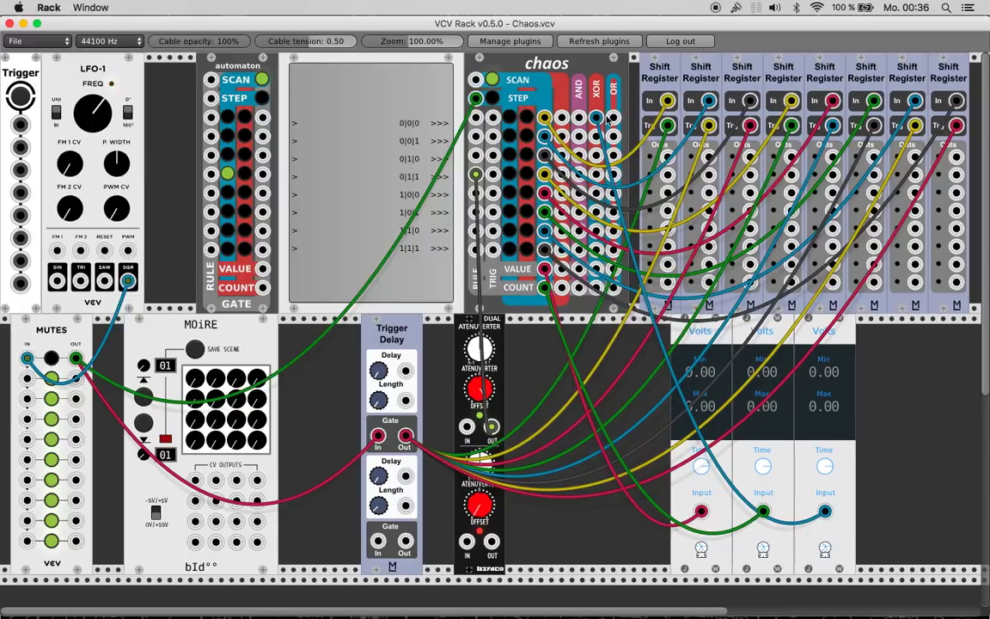
pyautogui.click(509, 117)
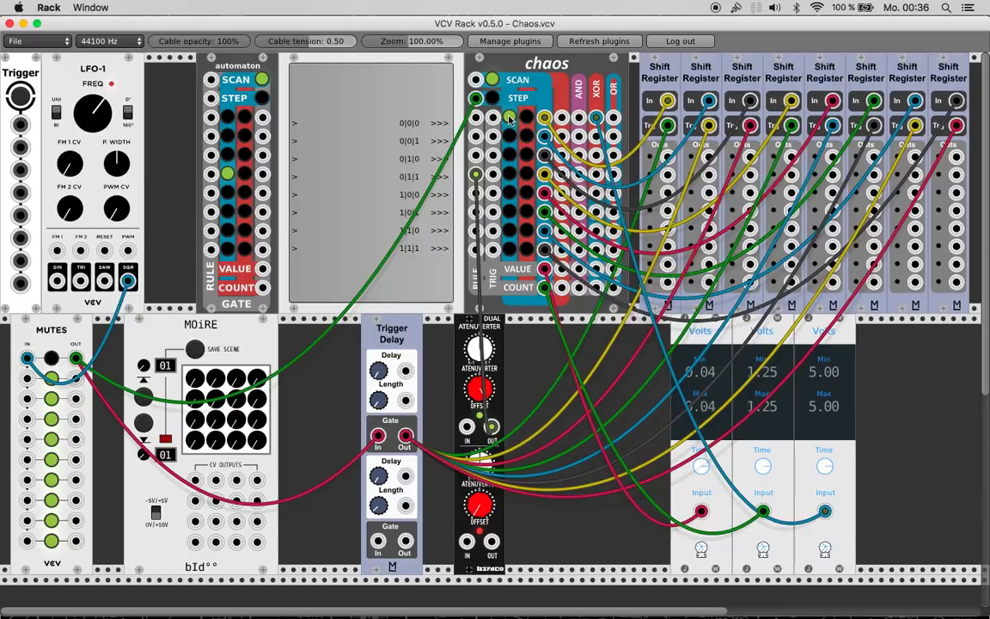
pyautogui.click(510, 118)
pyautogui.click(527, 118)
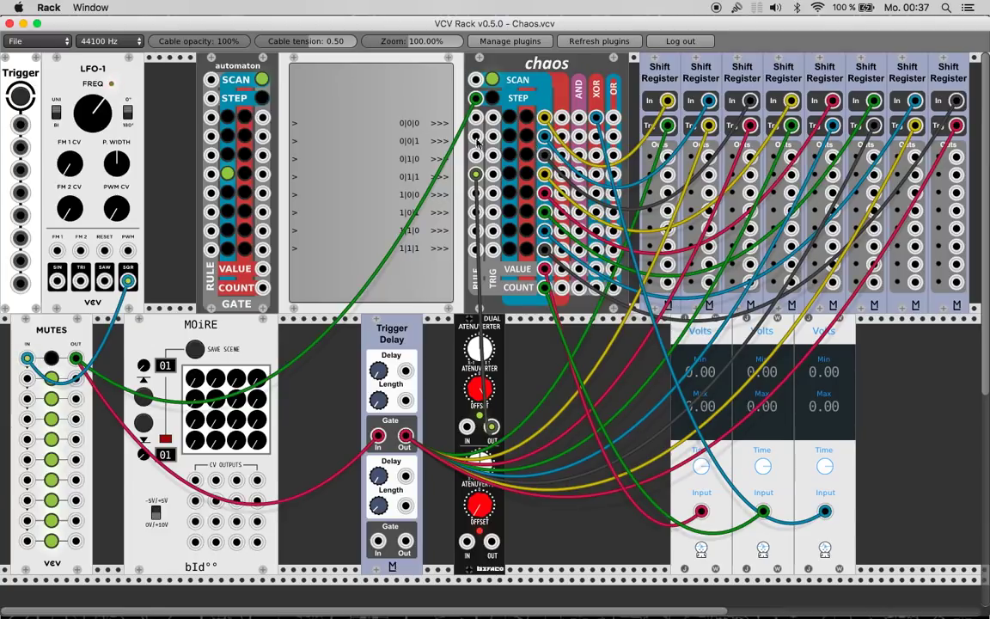
# - Switch on four cells down one chaos-grid column
pyautogui.click(505, 138)
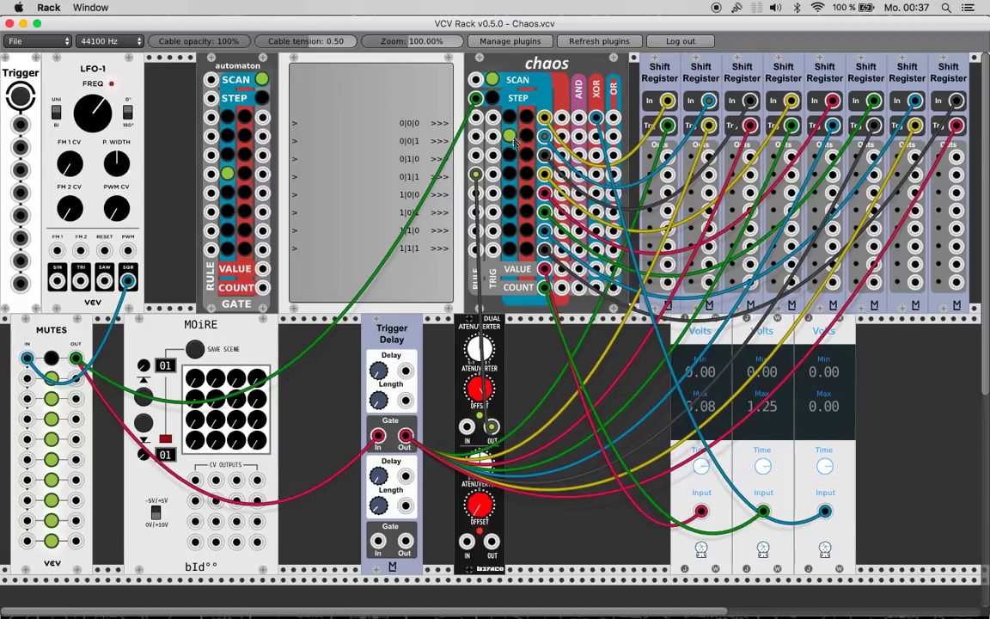
pyautogui.click(507, 156)
pyautogui.click(509, 174)
pyautogui.click(511, 193)
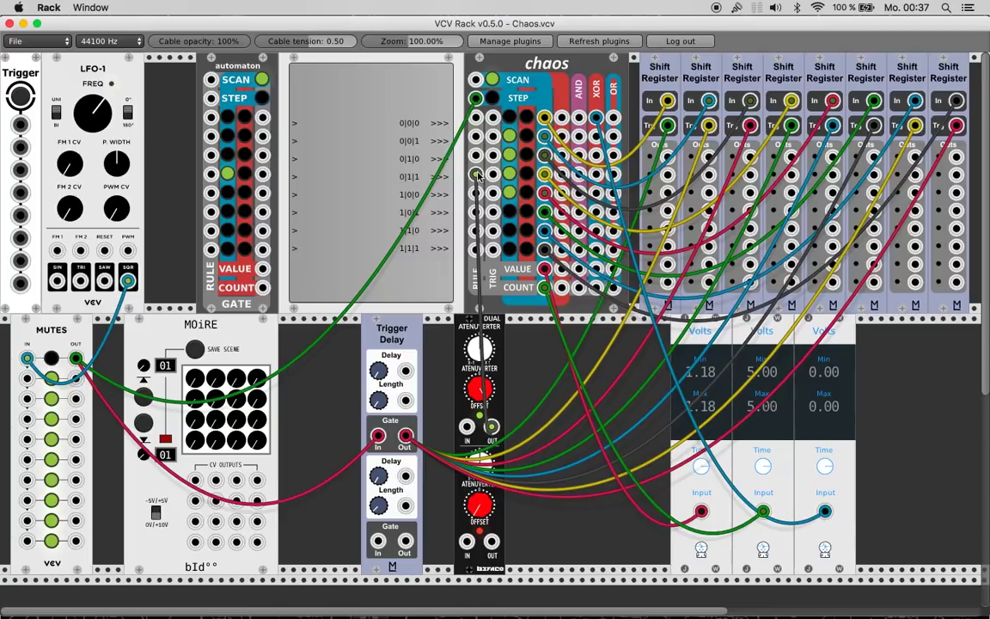
# - Clear those four cells and unplug the cable from the chaos input to the dual attenuverter
pyautogui.click(509, 194)
pyautogui.click(508, 175)
pyautogui.click(509, 156)
pyautogui.click(508, 137)
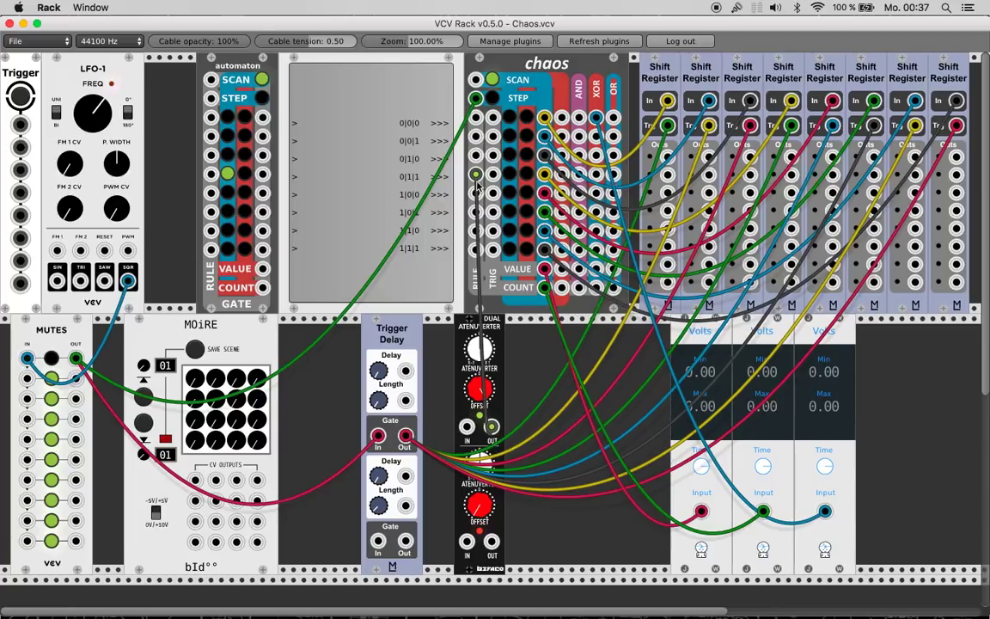
pyautogui.moveTo(479, 174); pyautogui.dragTo(434, 159)
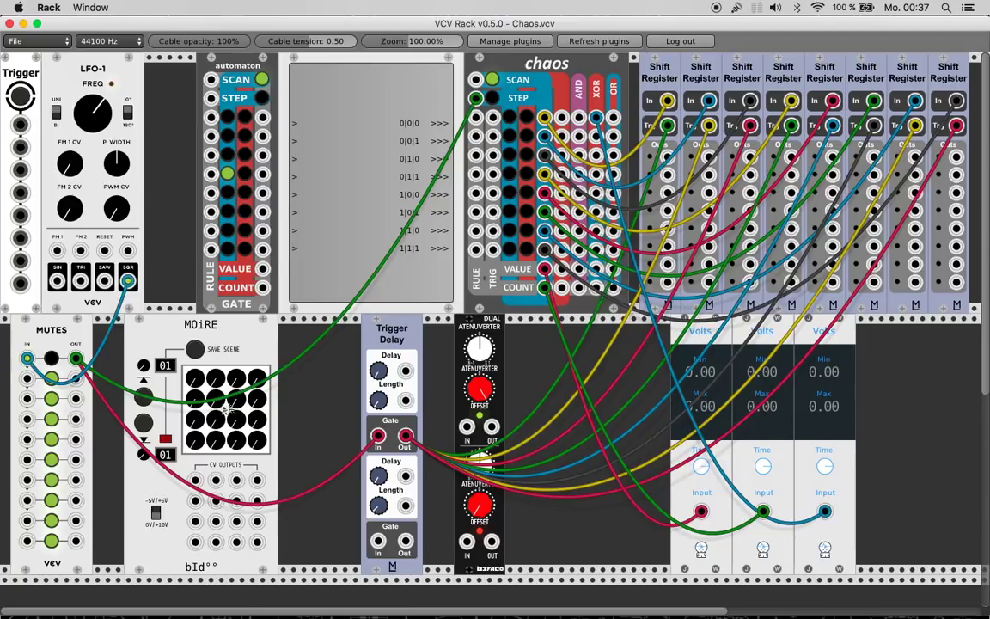
# - Run cables from MOiRE's CV outputs to the chaos module's row inputs, from the second row downward
pyautogui.moveTo(195, 479); pyautogui.dragTo(476, 115)
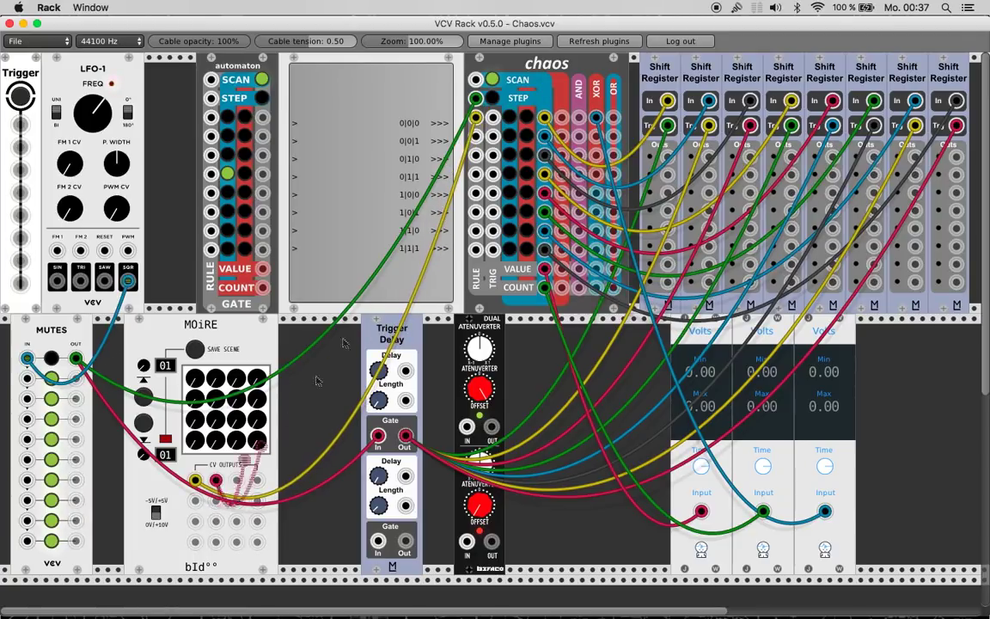
pyautogui.moveTo(215, 480); pyautogui.dragTo(475, 135)
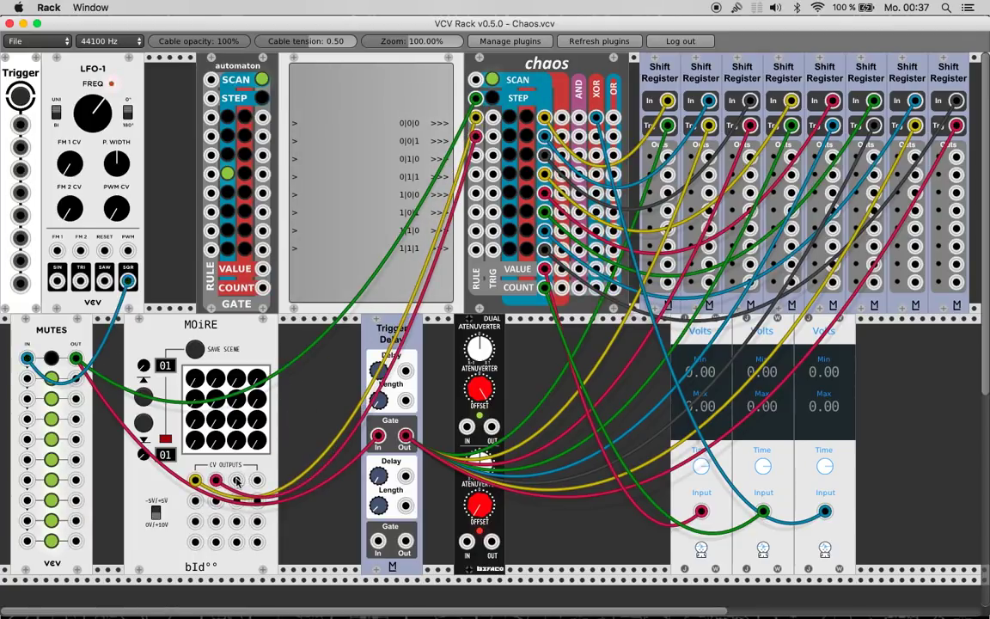
pyautogui.moveTo(236, 480); pyautogui.dragTo(475, 155)
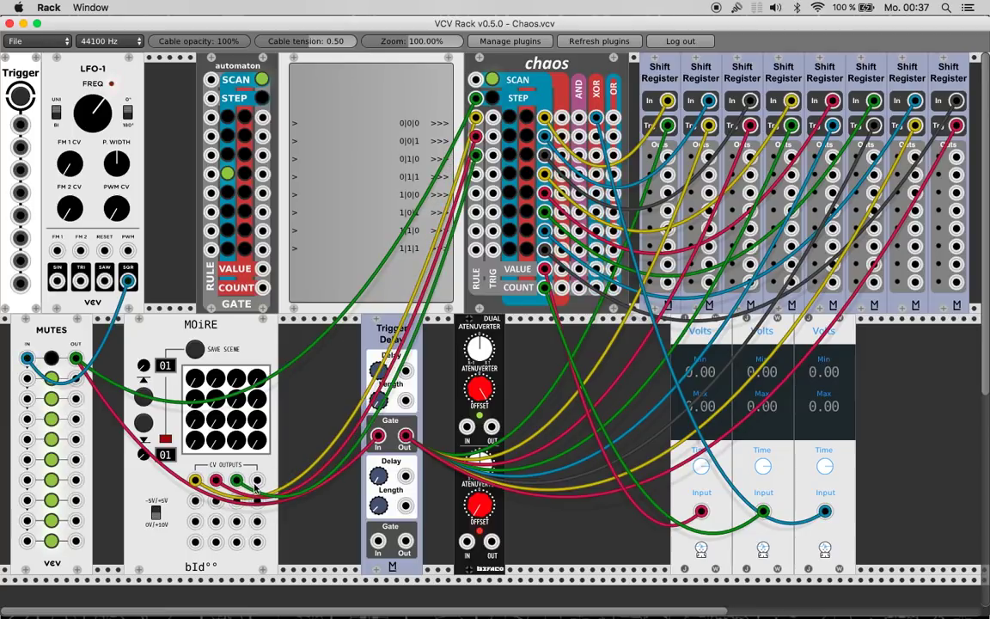
pyautogui.moveTo(257, 480); pyautogui.dragTo(475, 174)
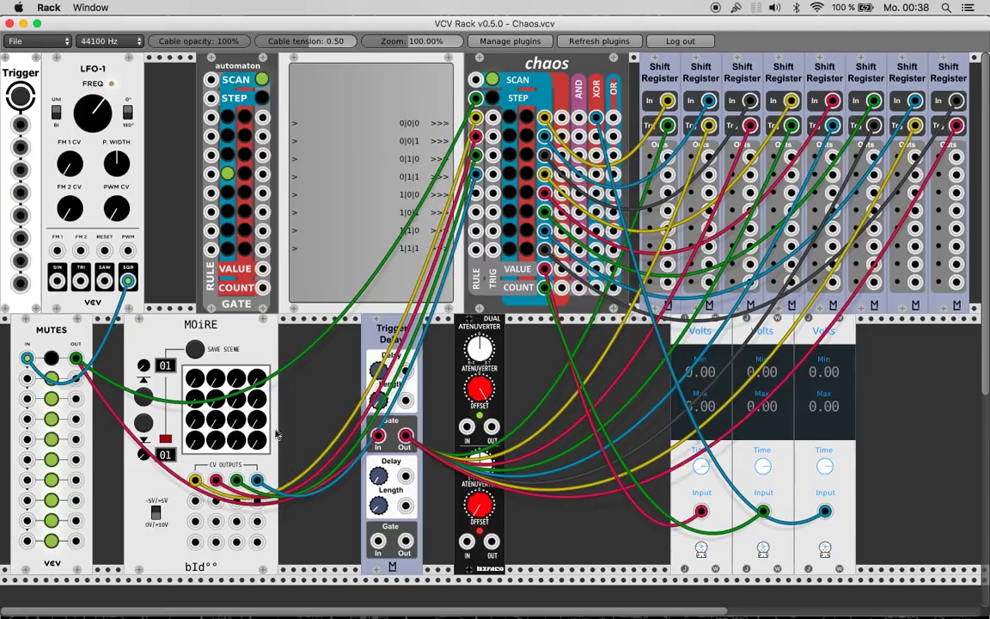
pyautogui.moveTo(195, 500); pyautogui.dragTo(475, 191)
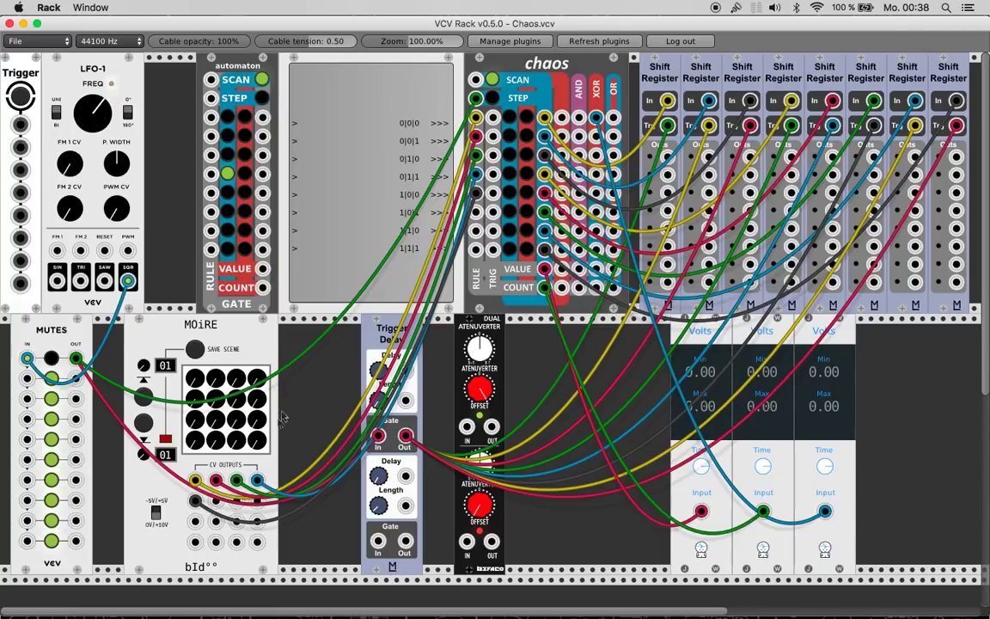
pyautogui.moveTo(216, 500); pyautogui.dragTo(409, 213)
pyautogui.moveTo(216, 480); pyautogui.dragTo(413, 210)
pyautogui.moveTo(237, 480); pyautogui.dragTo(330, 301)
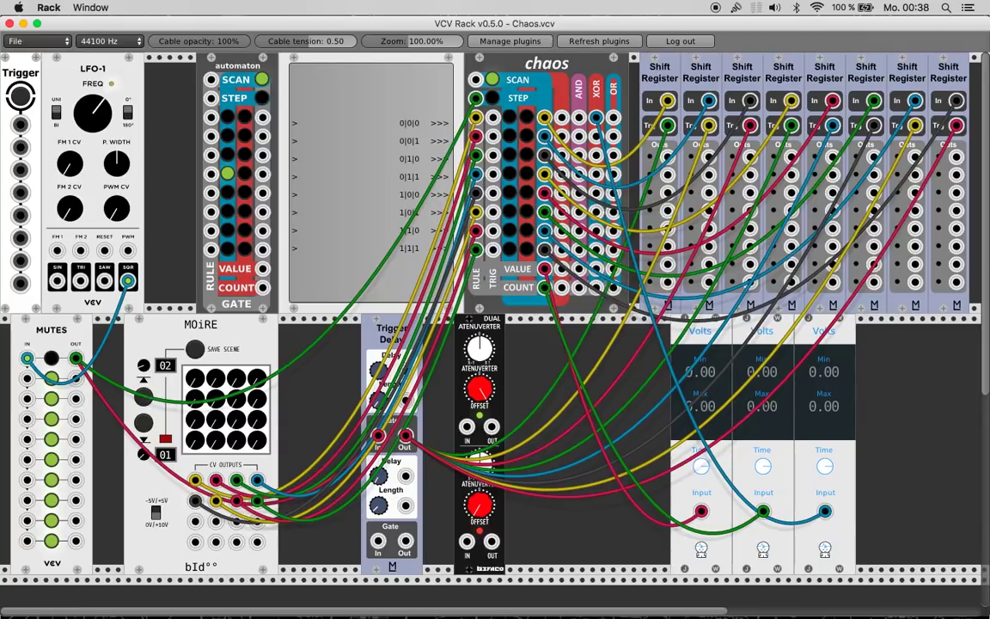
# - Turn up MOiRE's top-row knobs for scene 02, with the top-right knob at maximum
pyautogui.click(215, 379)
pyautogui.click(235, 378)
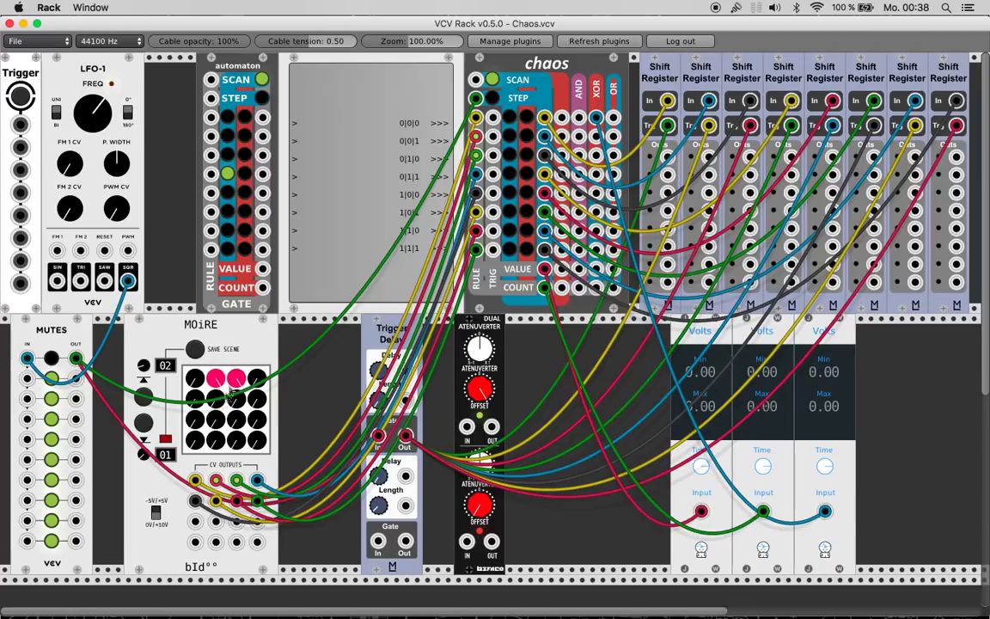
pyautogui.moveTo(256, 379); pyautogui.dragTo(257, 383)
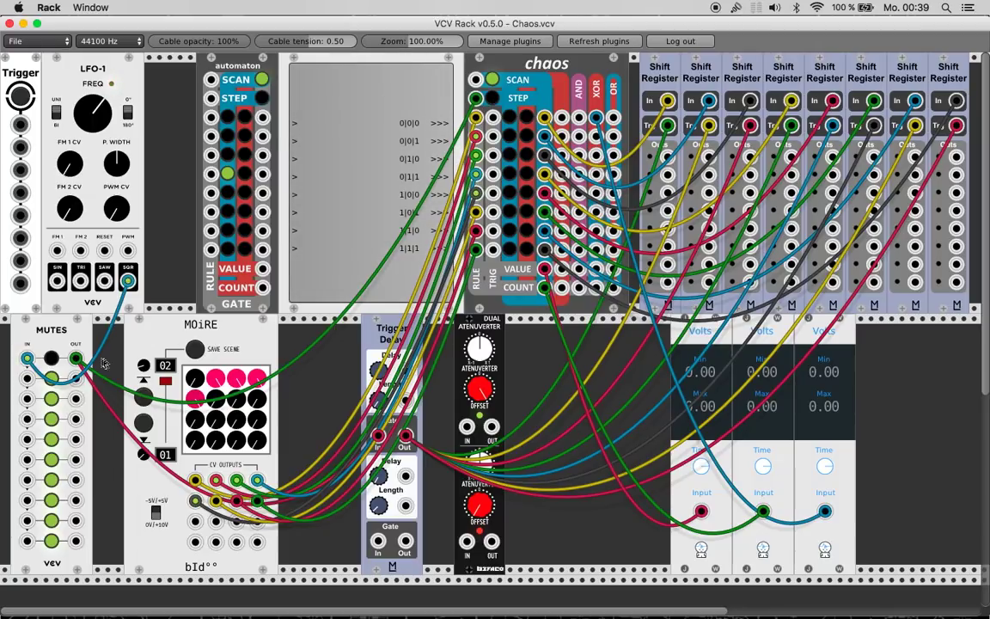
# - Unmute MUTES channel 1, cable Trigger's output to the chaos module, and set cable opacity to 0%
pyautogui.click(52, 359)
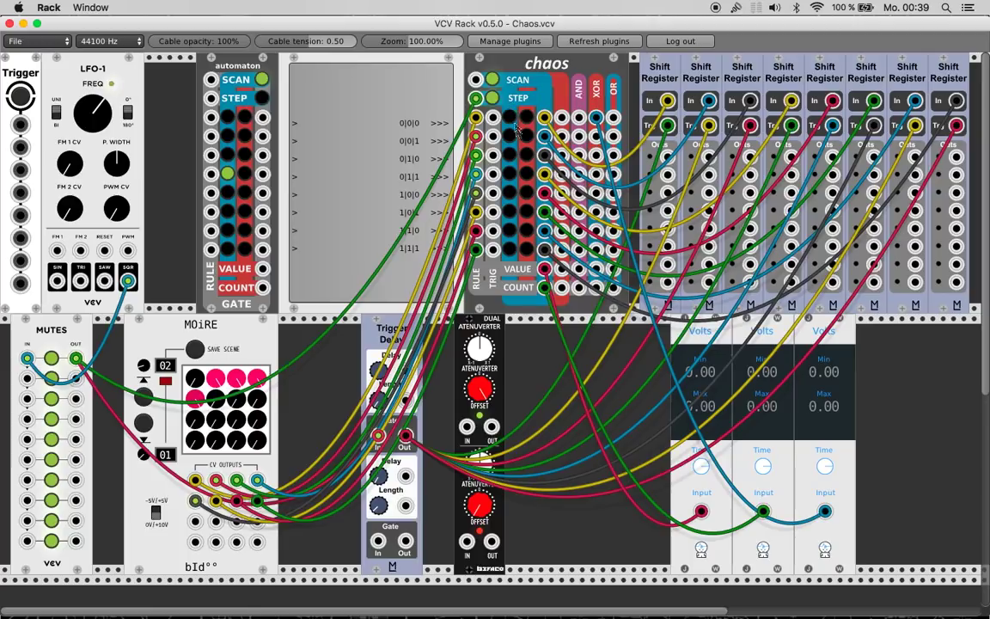
pyautogui.moveTo(493, 174); pyautogui.dragTo(19, 125)
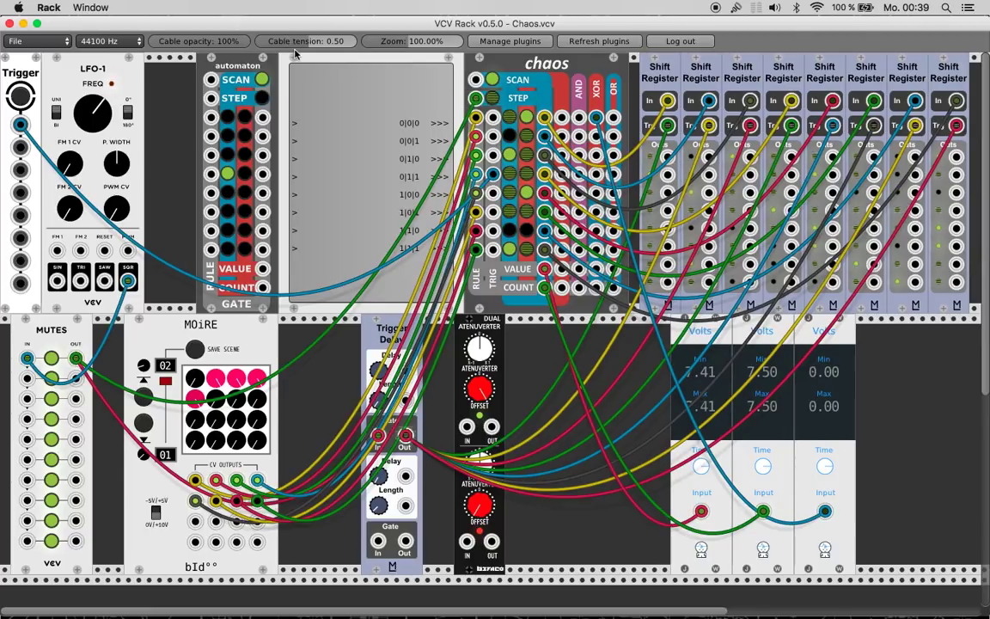
pyautogui.moveTo(225, 43); pyautogui.dragTo(138, 43)
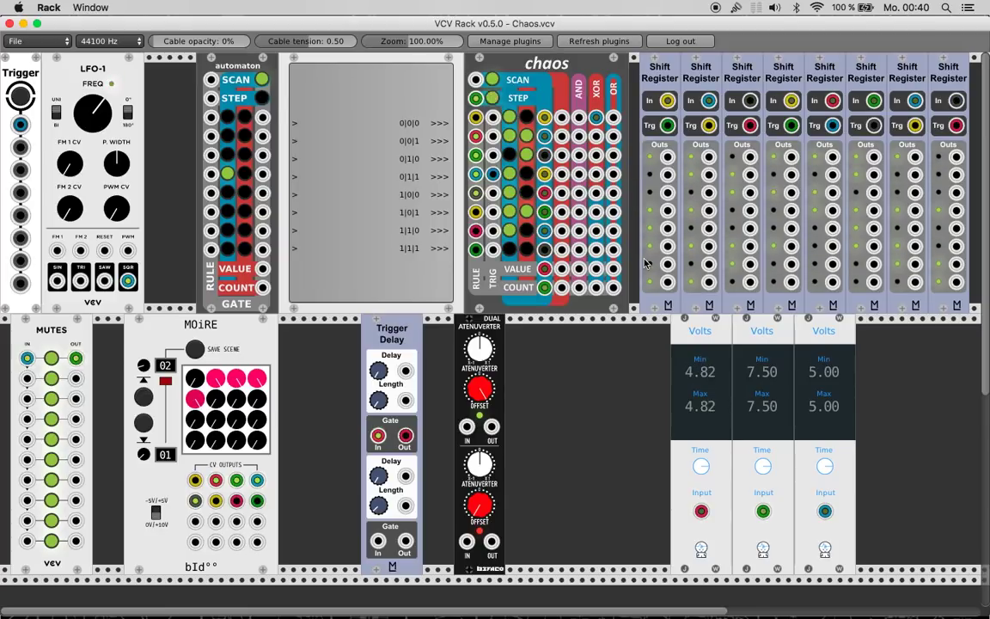
# - Set cable opacity to 47% and mute the first MUTES channel
pyautogui.moveTo(146, 41); pyautogui.dragTo(196, 41)
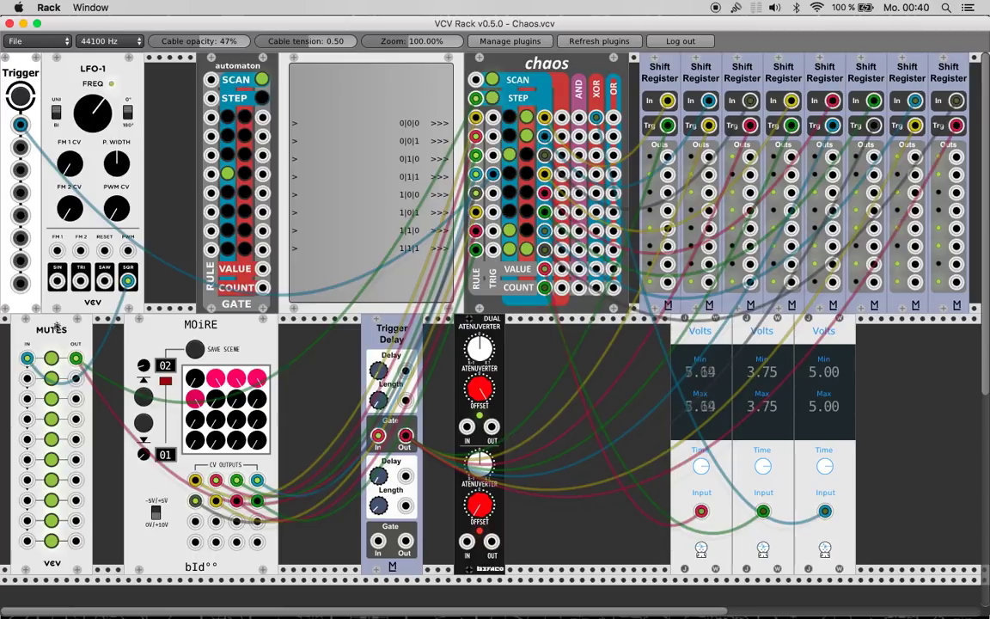
pyautogui.click(52, 357)
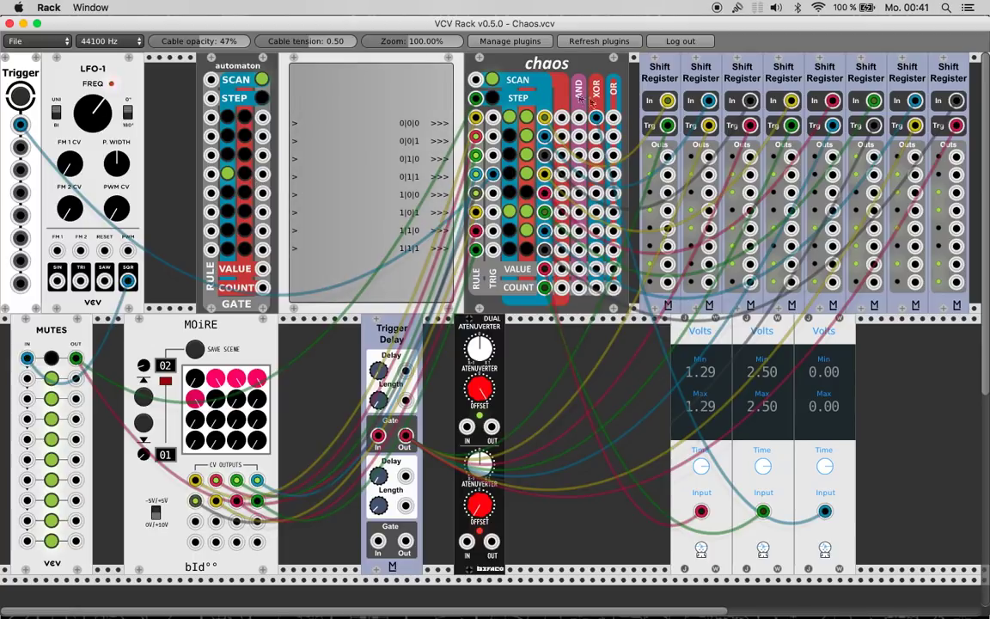
pyautogui.click(36, 41)
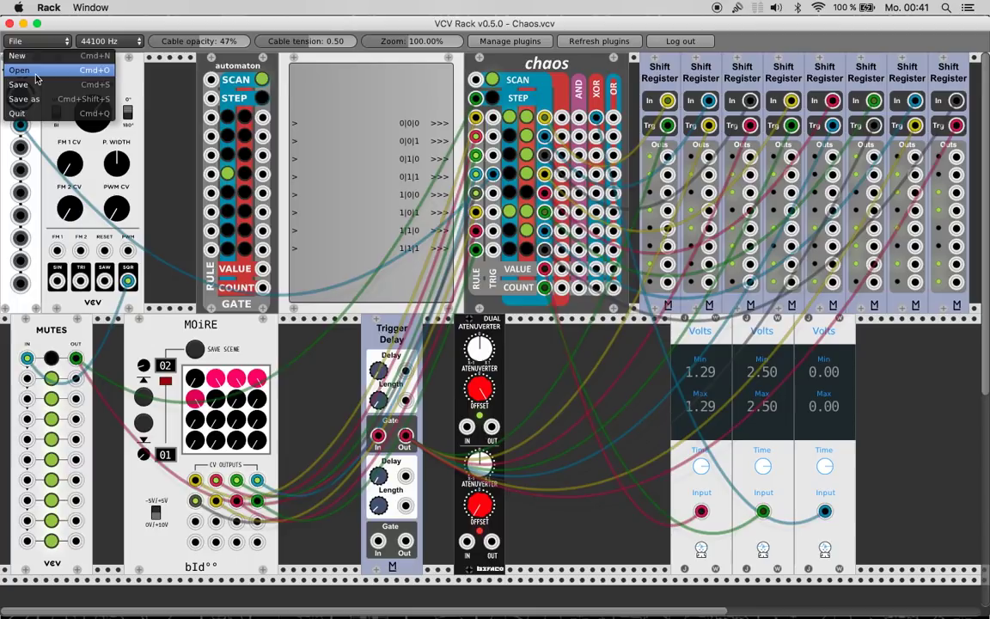
# - Load ChaosDrumming.vcv from the Tutorials folder in place of Chaos.vcv
pyautogui.click(36, 70)
pyautogui.click(350, 184)
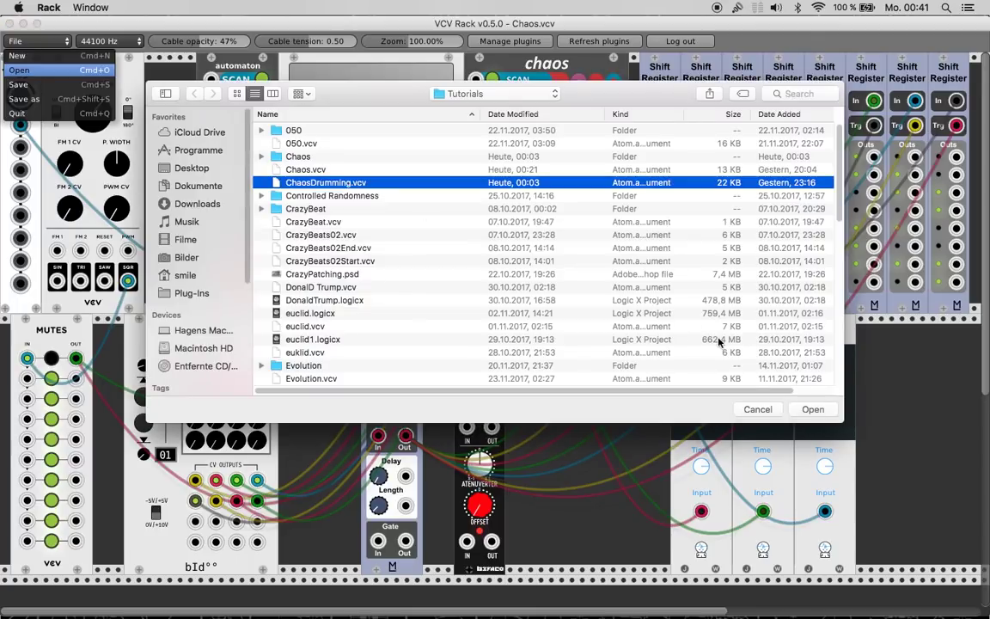
pyautogui.click(812, 410)
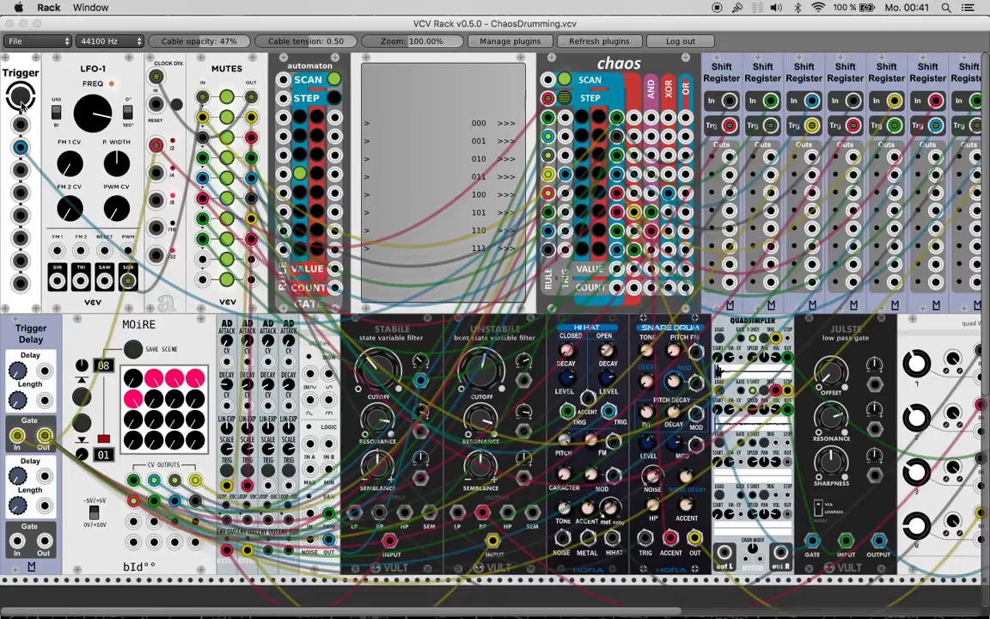
# - Fire the Trigger module twice into the chaos automaton to start its grid changing
pyautogui.click(222, 240)
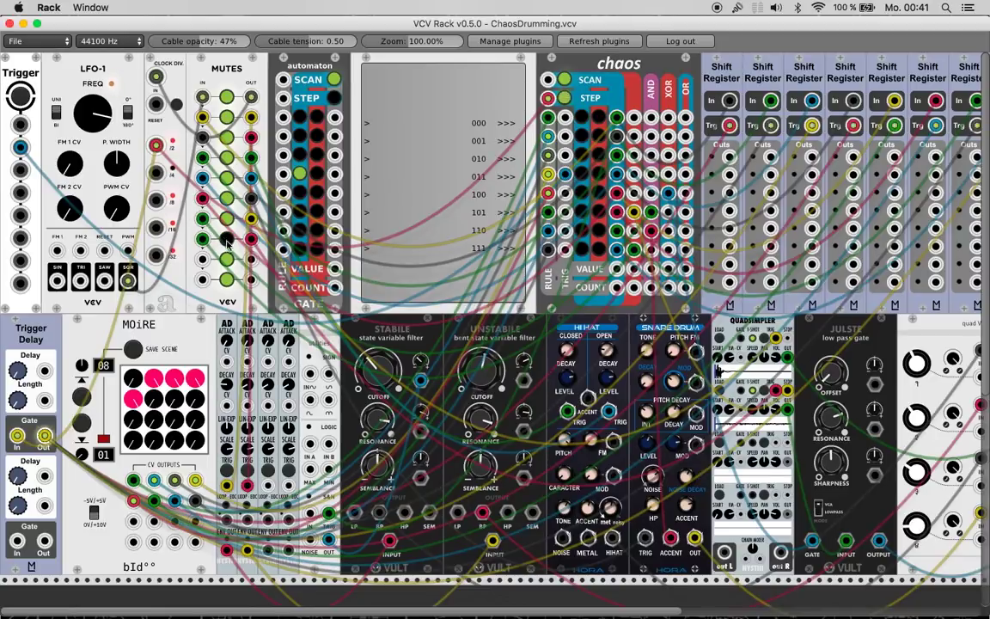
pyautogui.click(24, 98)
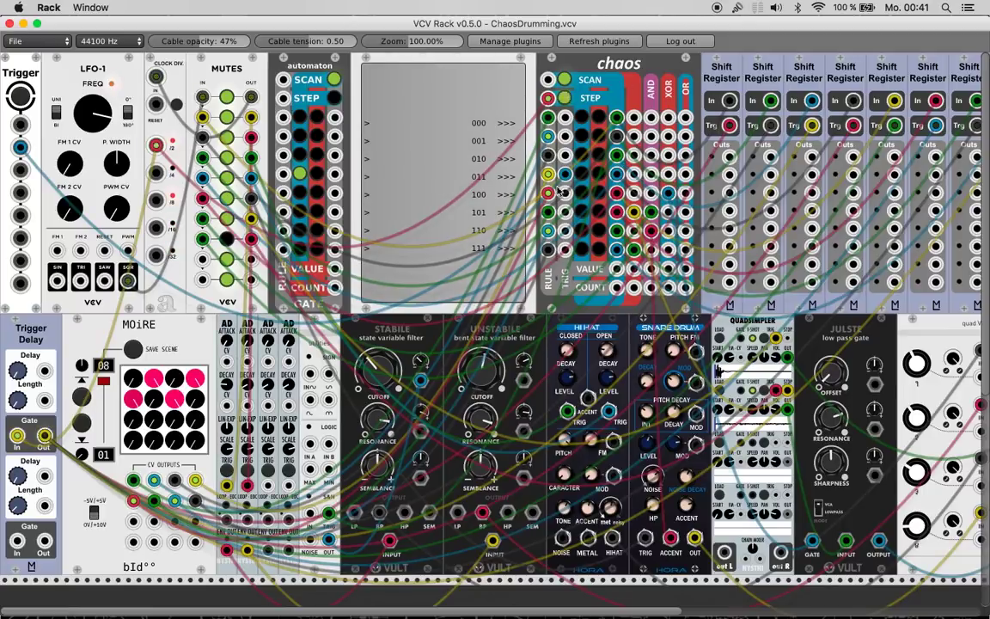
pyautogui.click(21, 96)
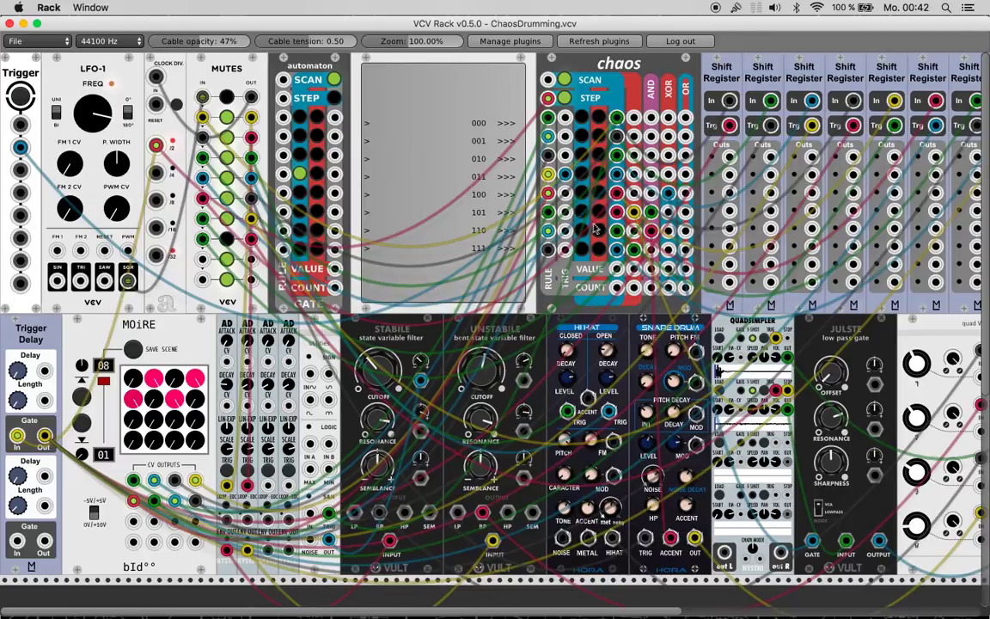
# - Remove the dark chaos cable, cross-patch a yellow row output into another row, and unmute MUTES channel 1
pyautogui.moveTo(565, 211); pyautogui.dragTo(615, 235)
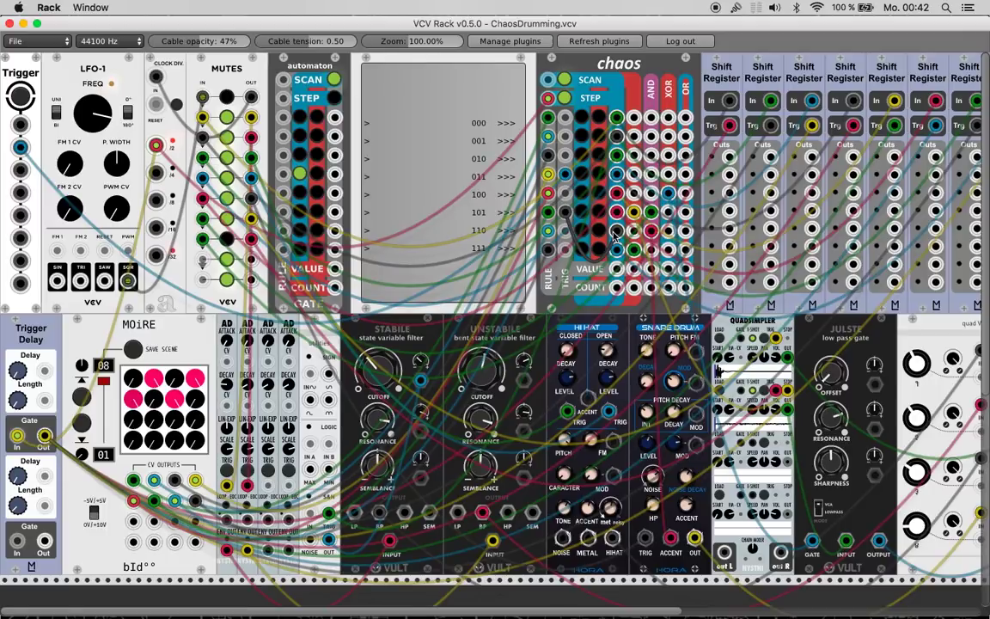
pyautogui.moveTo(615, 232); pyautogui.dragTo(614, 232)
pyautogui.moveTo(565, 136); pyautogui.dragTo(633, 136)
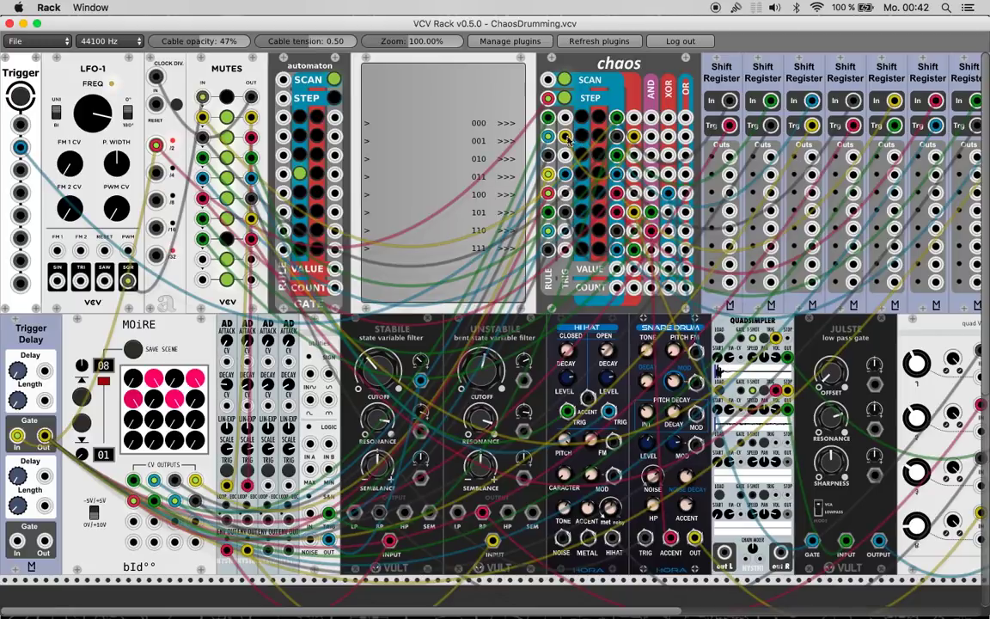
pyautogui.moveTo(565, 136); pyautogui.dragTo(566, 158)
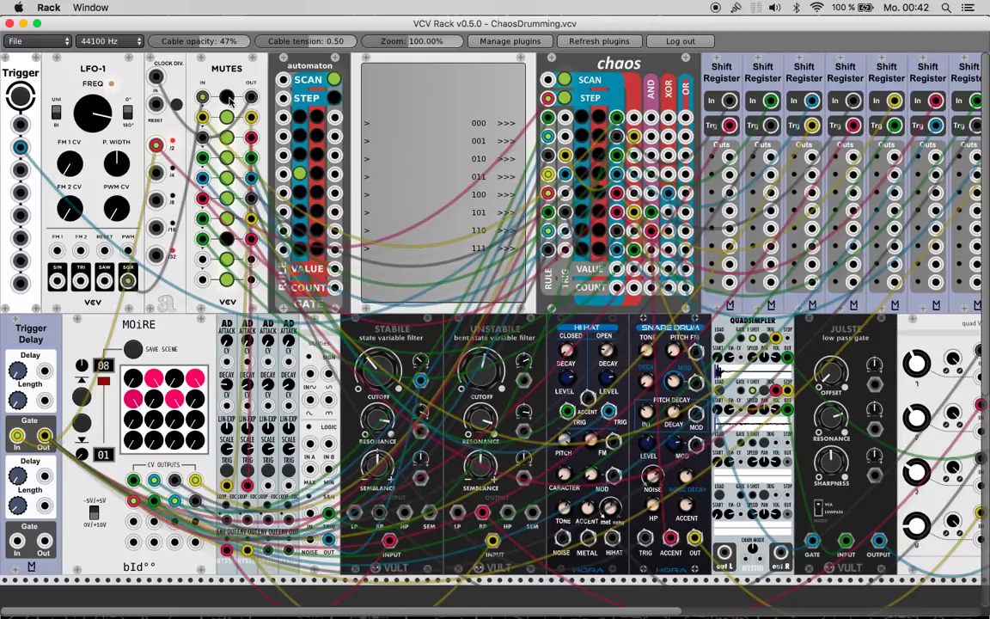
pyautogui.click(227, 97)
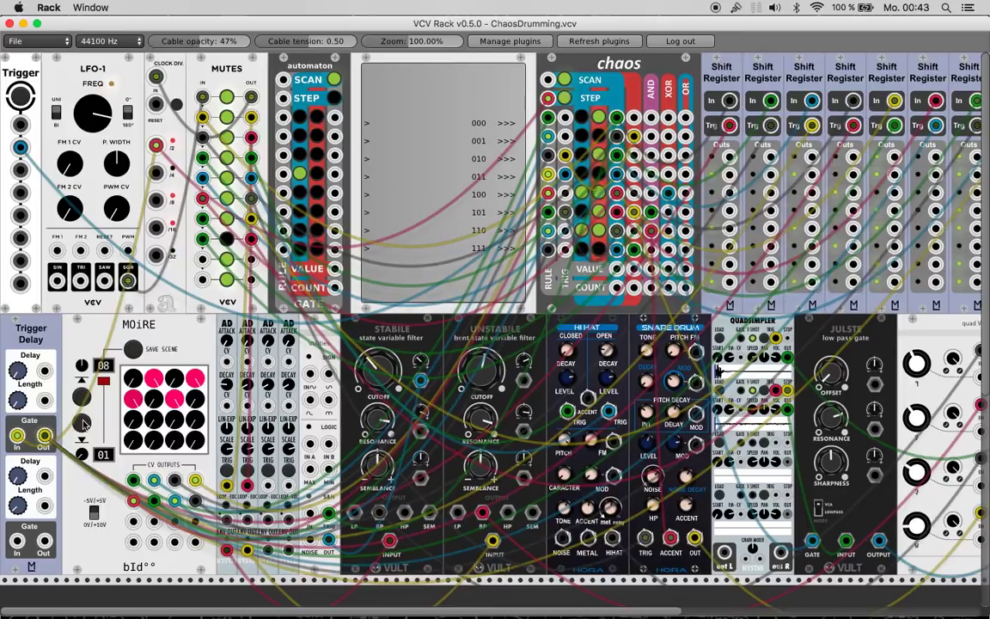
# - Morph MOiRE toward its other scene, then dismiss the disk-volume-full warning
pyautogui.moveTo(105, 381); pyautogui.dragTo(83, 423)
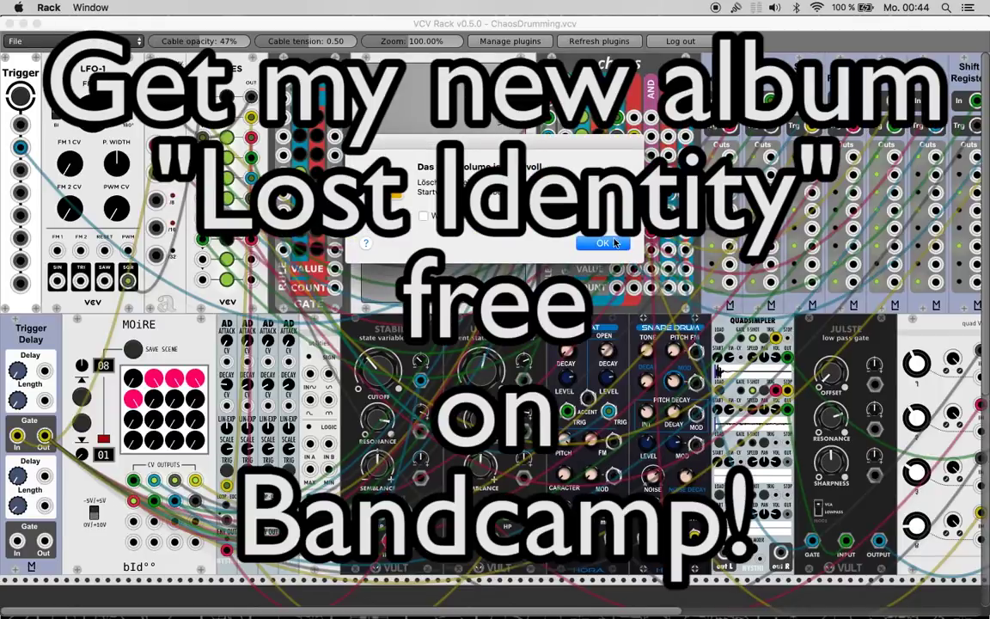
pyautogui.click(614, 243)
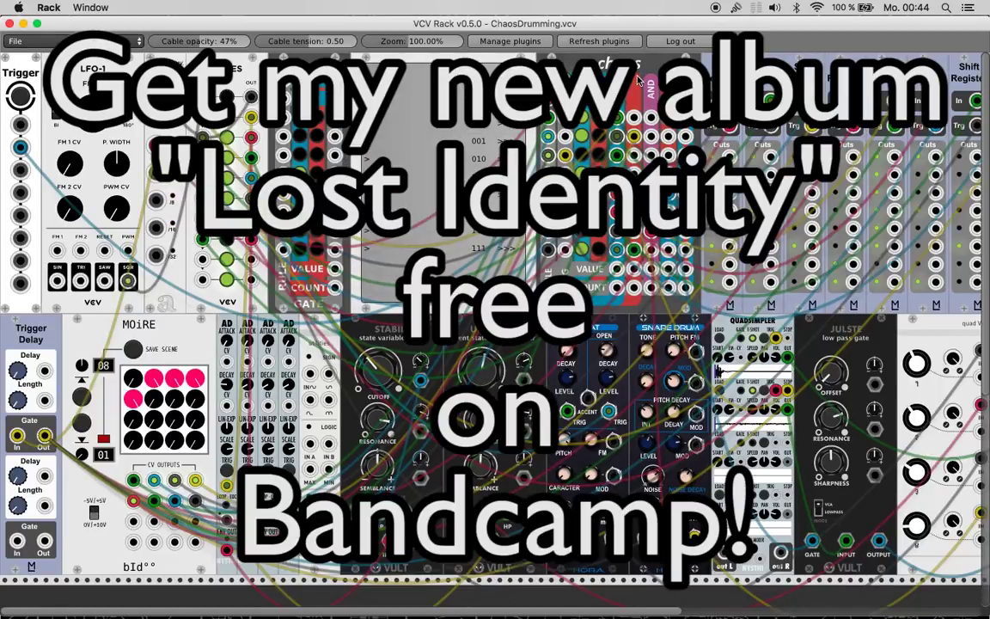